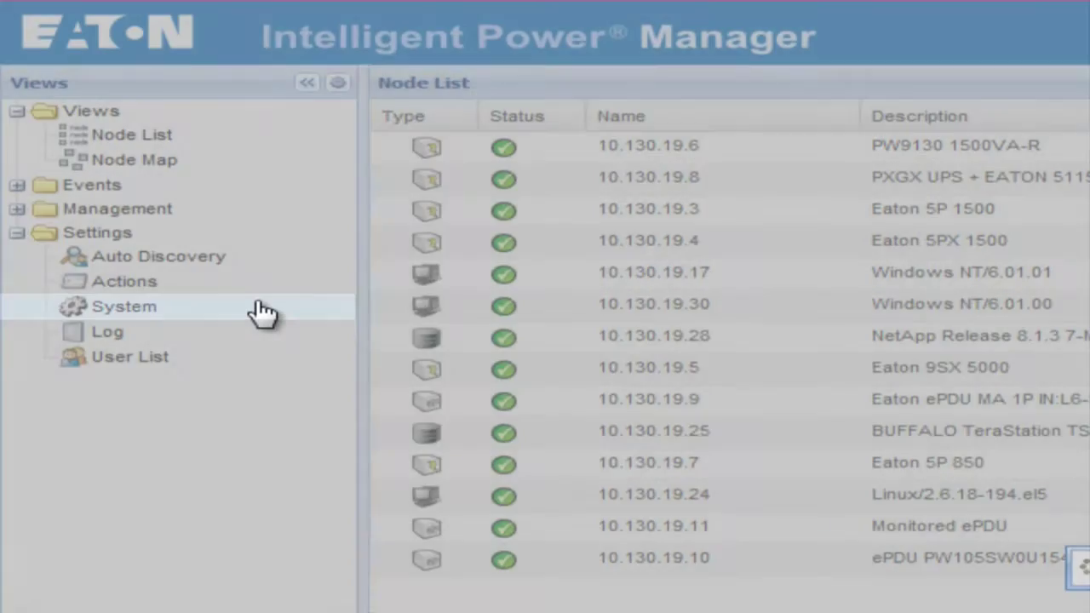
Enable the Infrastructure Connectors module in System settings and save the change.
left_click(262, 312)
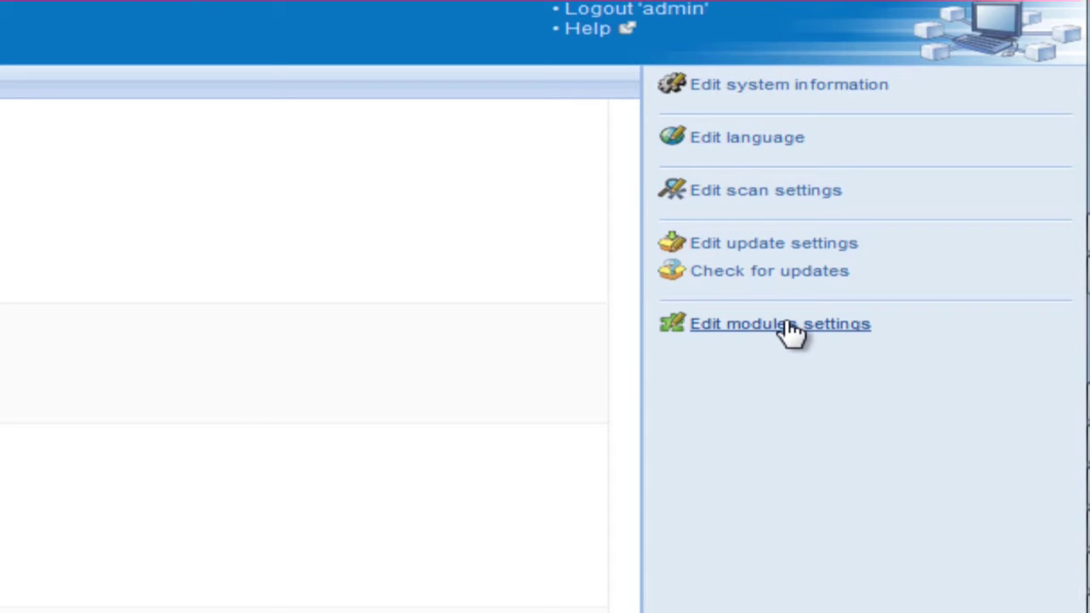
left_click(789, 328)
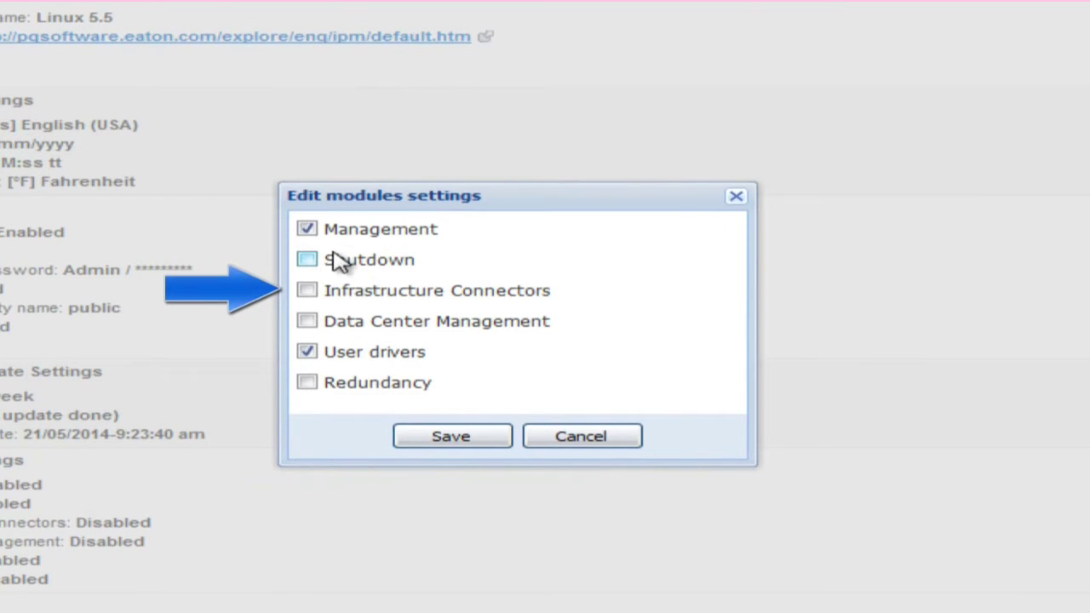
left_click(308, 291)
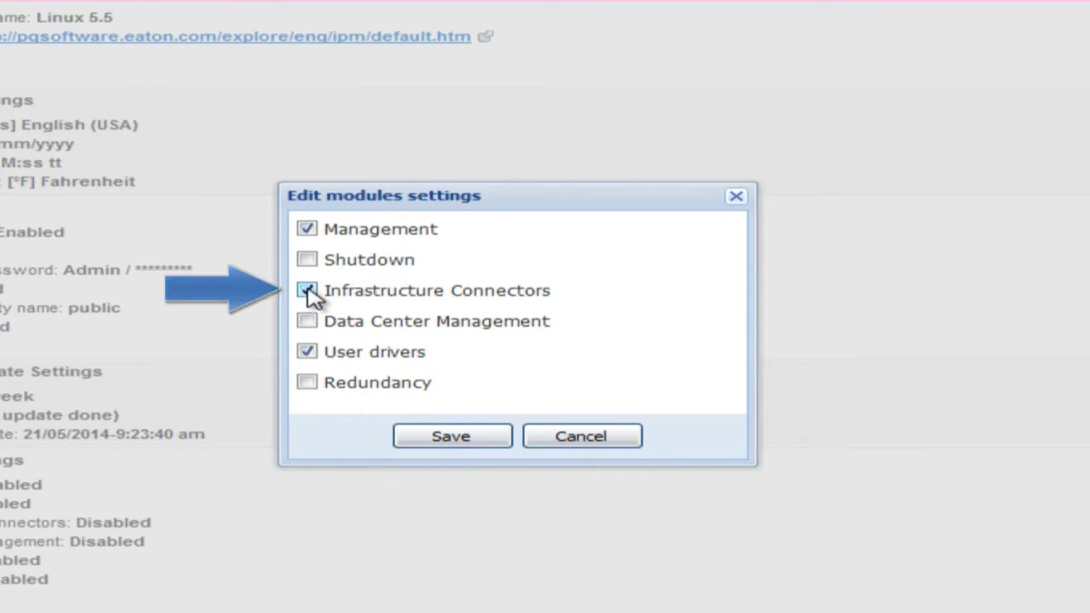
left_click(452, 436)
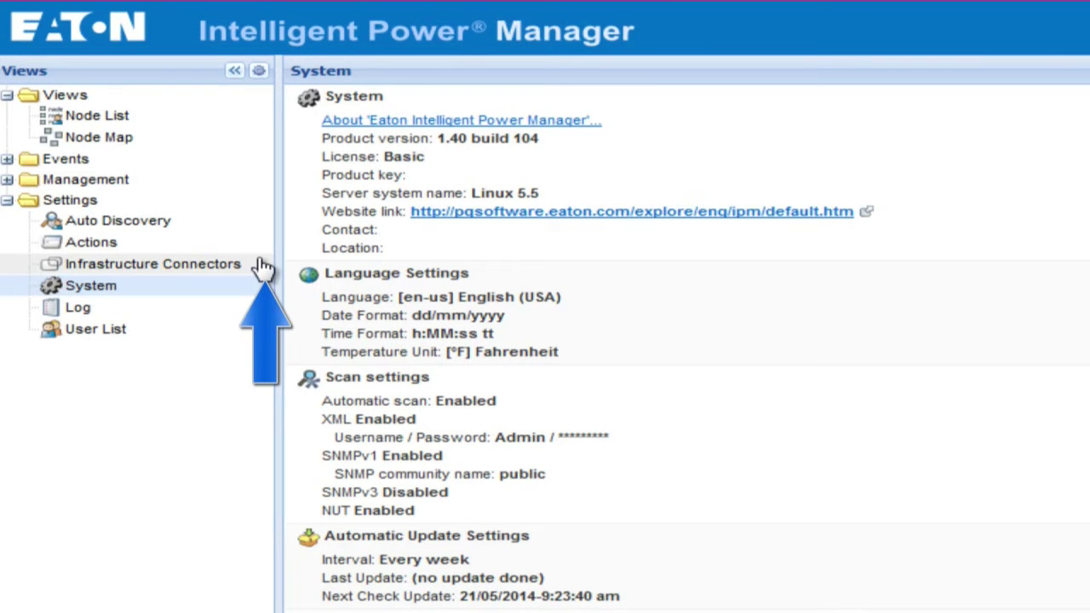
Add a new connector with New VMware vCenter as the product and select the Hostname field.
left_click(262, 268)
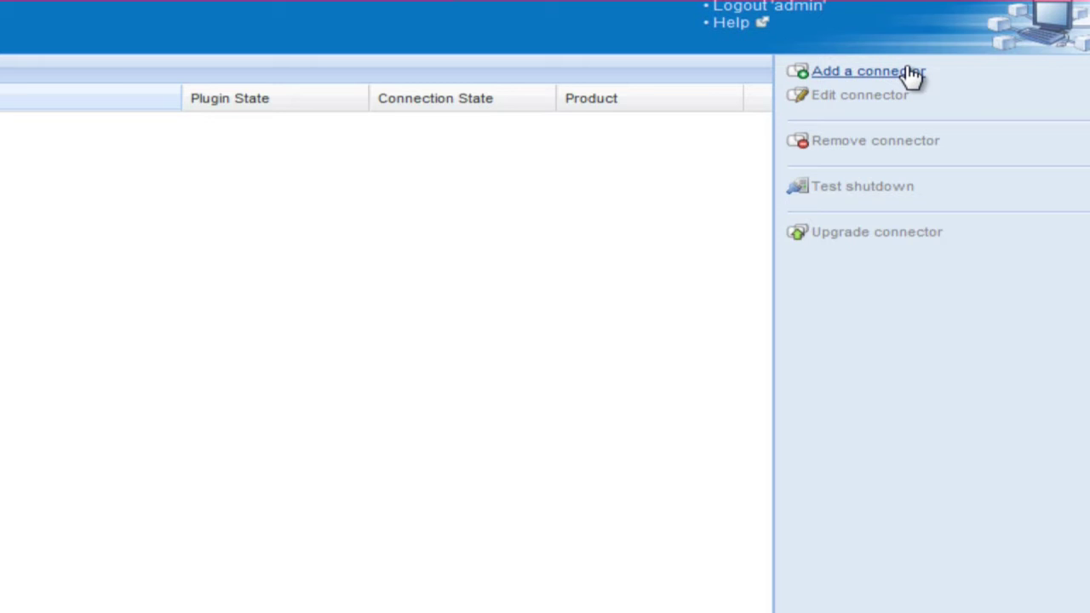
left_click(911, 74)
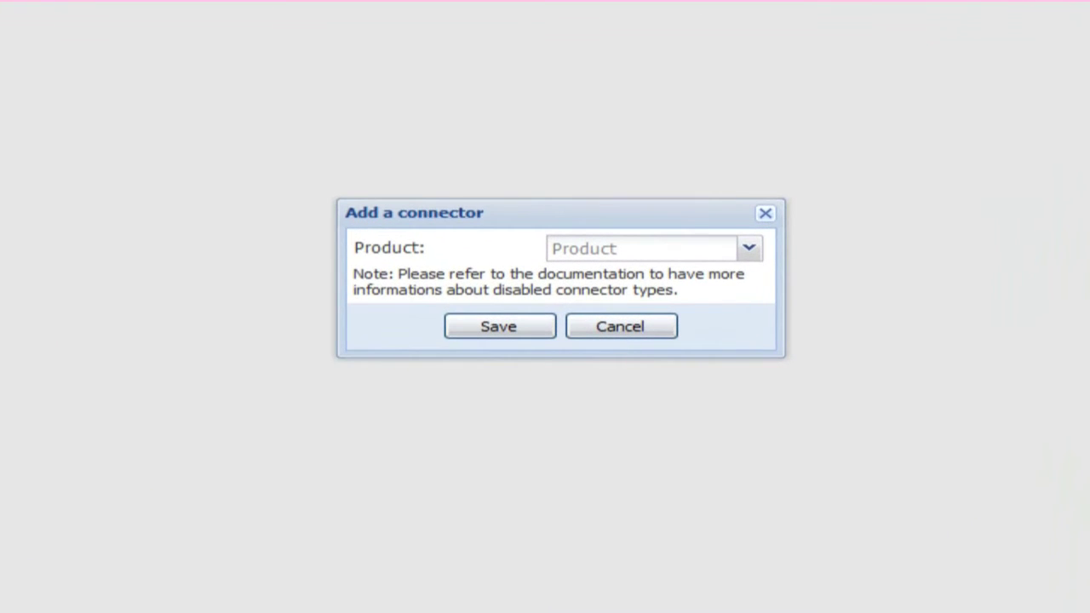
left_click(750, 223)
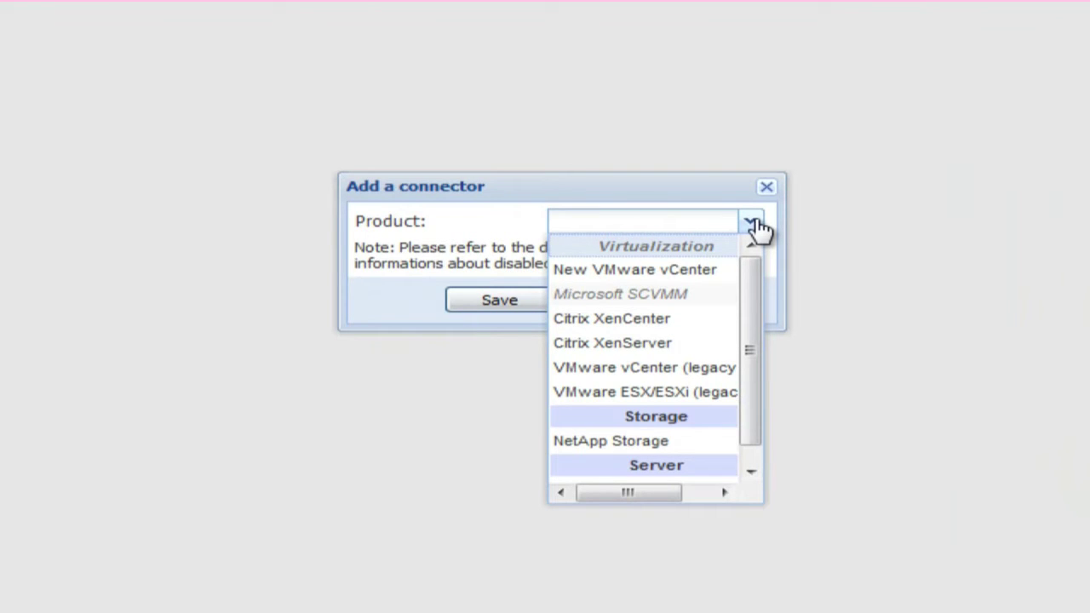
left_click(714, 271)
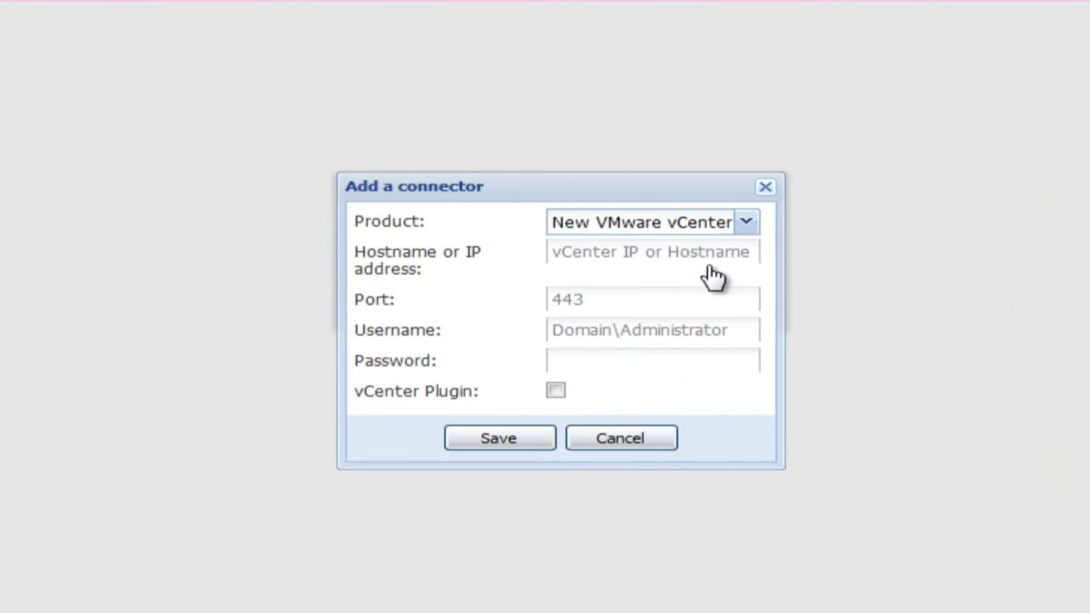
left_click(640, 255)
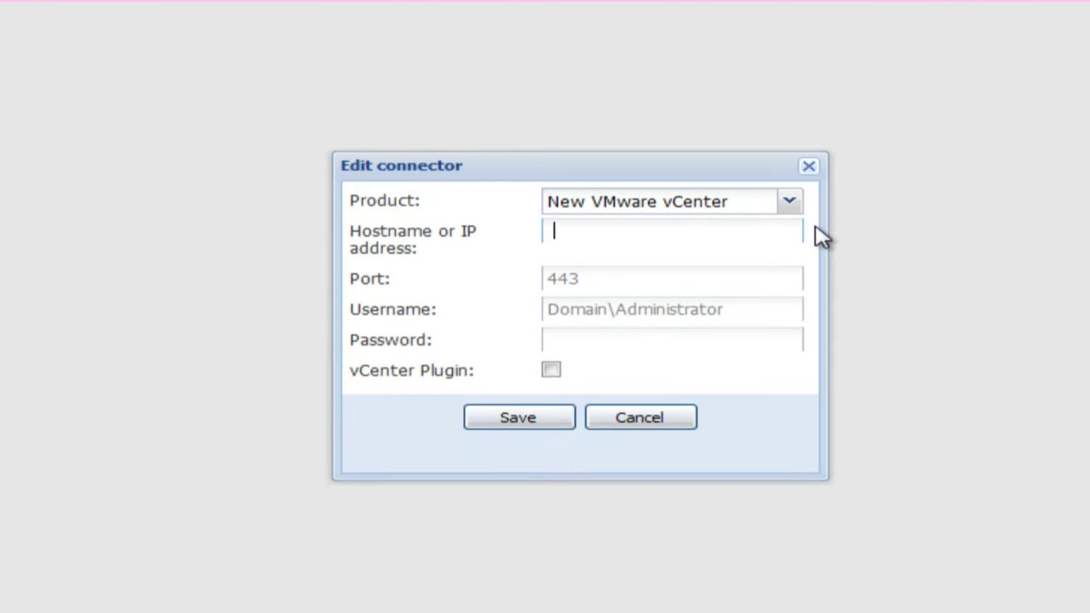
Enter hostname 10.130.19.23, the vCenter username and password, and enable the vCenter Plugin.
type("10.130.19.23")
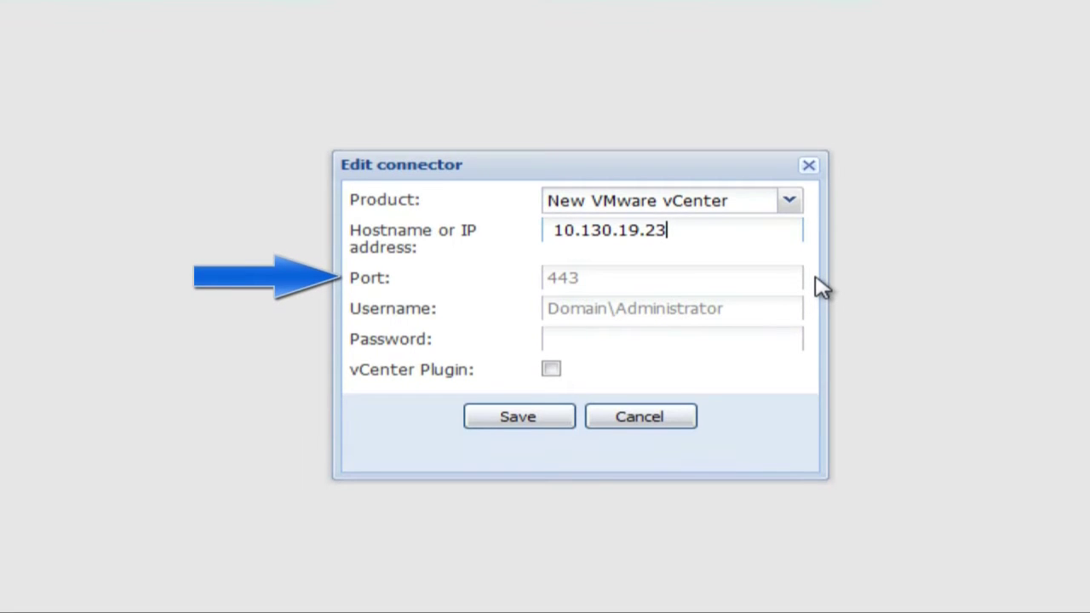
left_click(758, 308)
type("pq\\ipm")
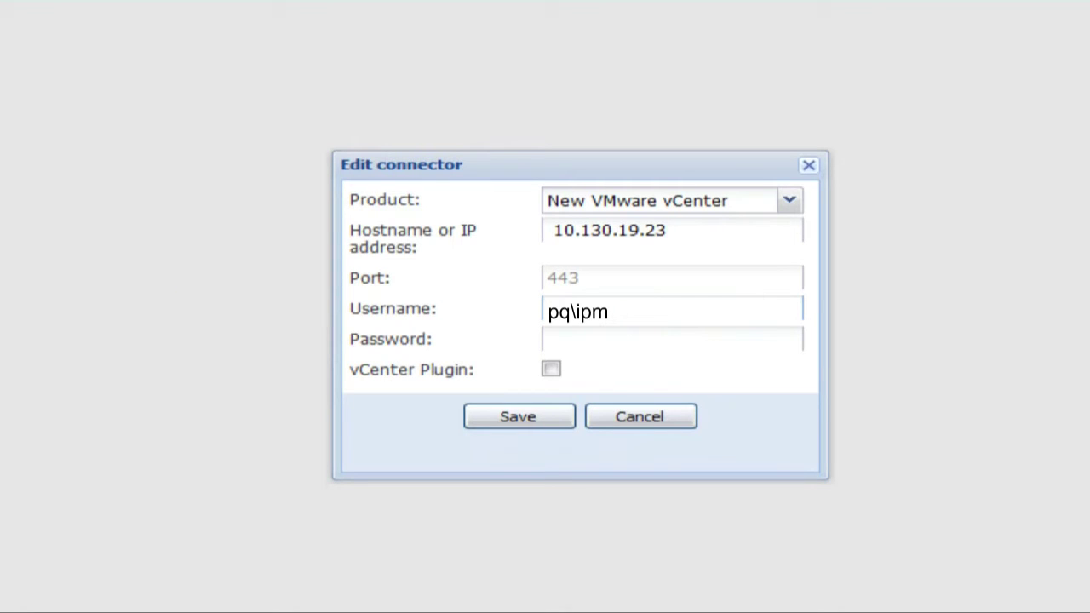
left_click(790, 338)
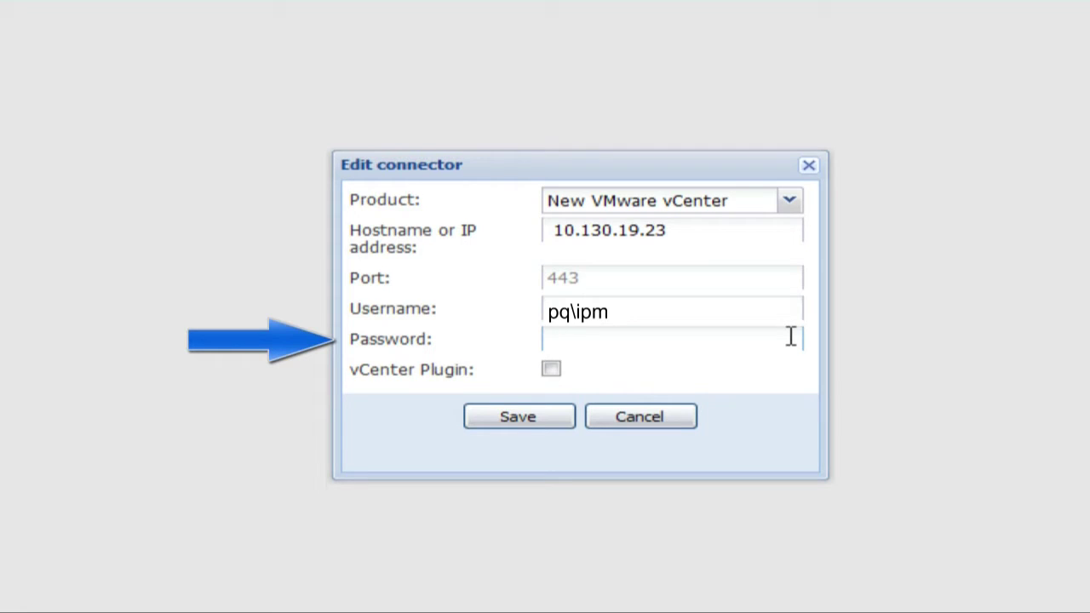
key("ctrl+v")
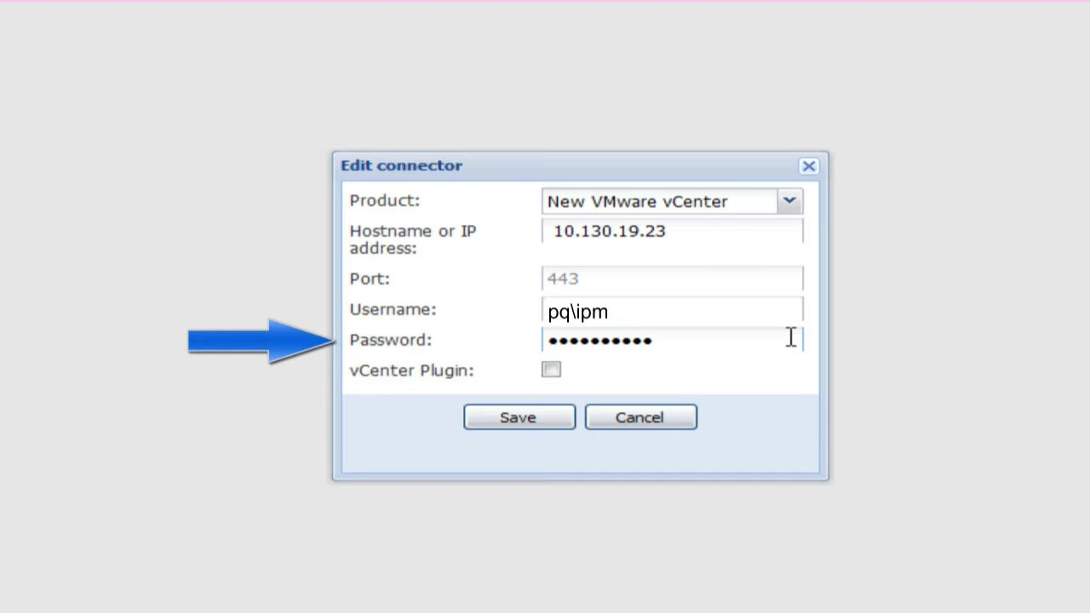
left_click(552, 372)
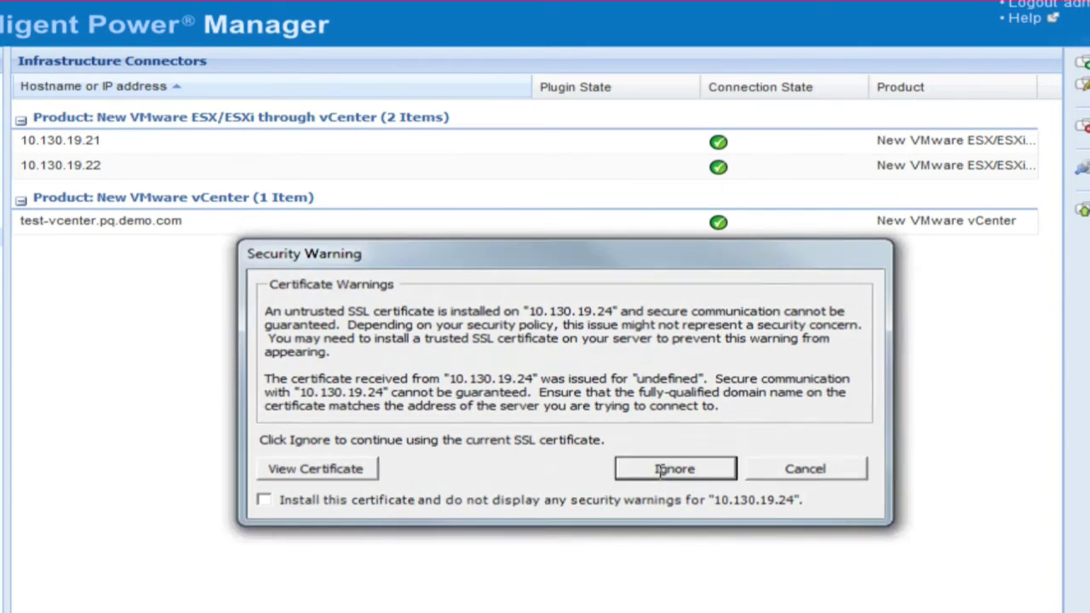
Ignore the untrusted-certificate security warning and continue.
left_click(673, 471)
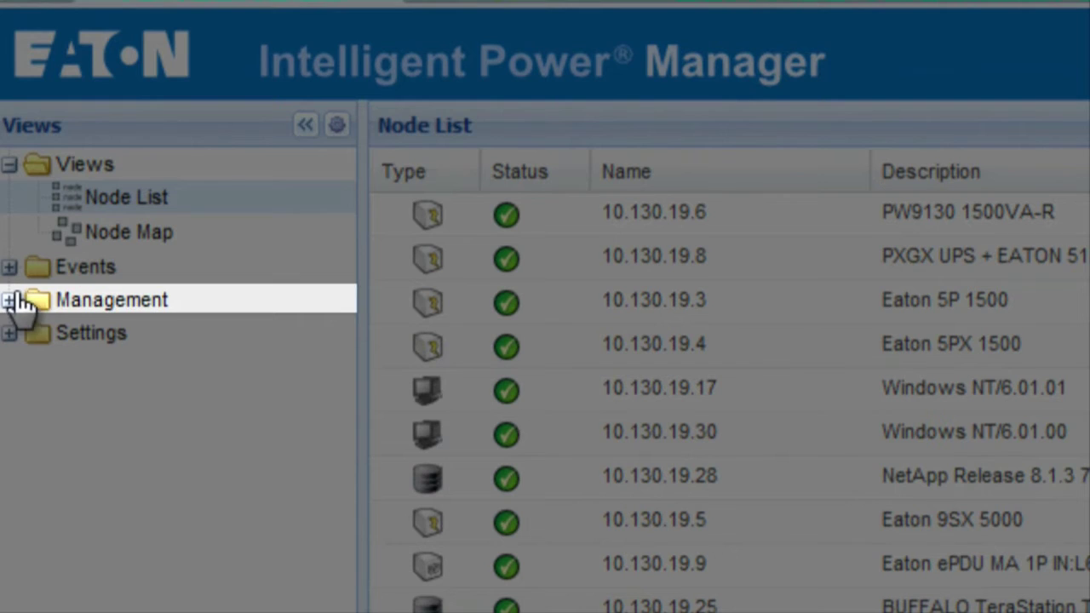
Open Shutdown Settings for ESXi node 10.130.19.22 from Management > Nodes Settings.
left_click(275, 312)
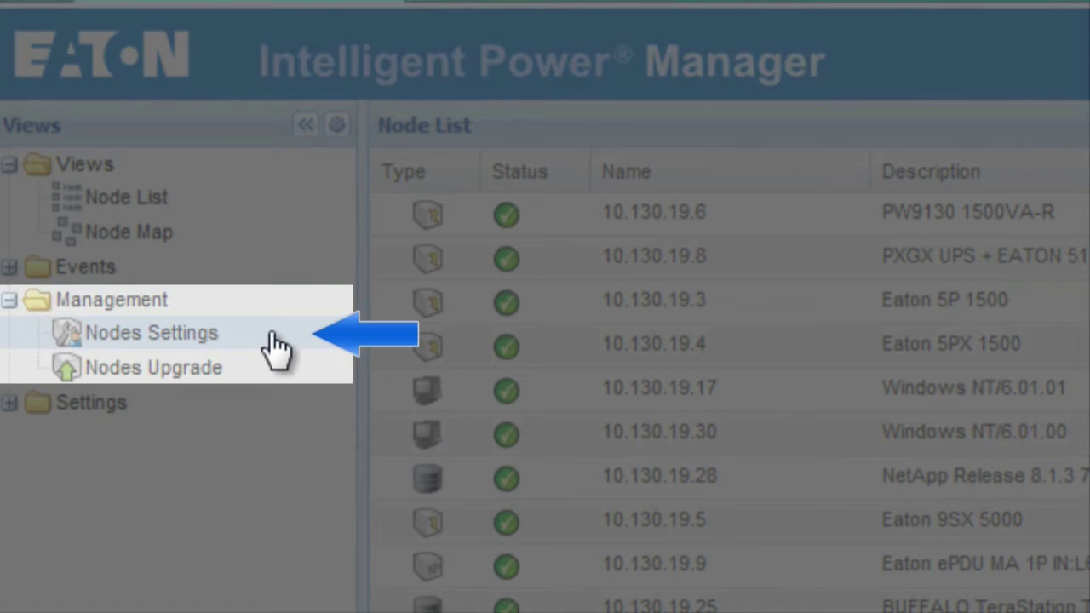
left_click(275, 337)
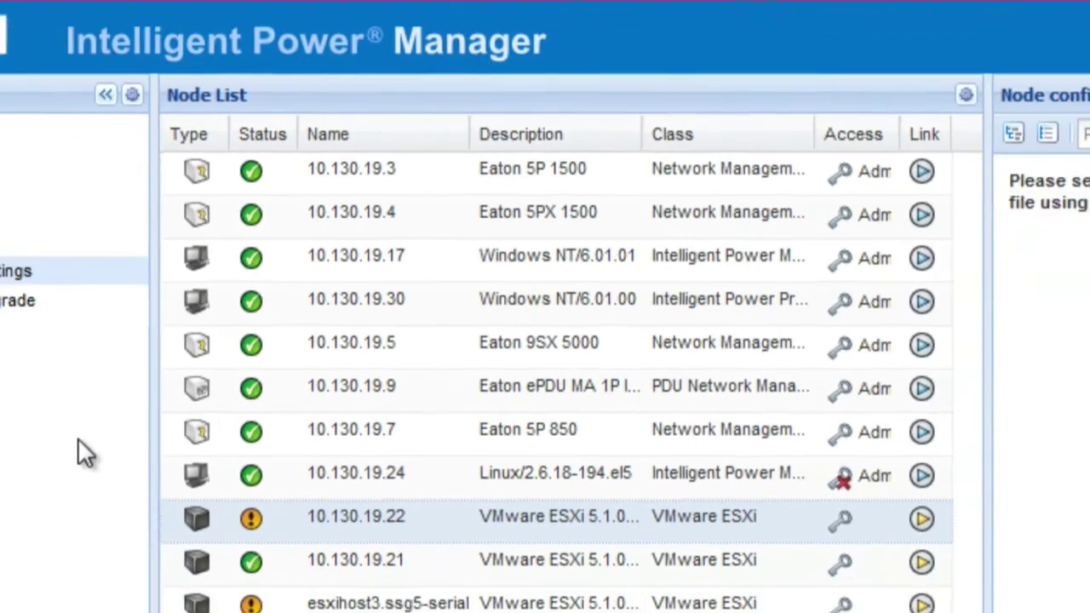
left_click(368, 522)
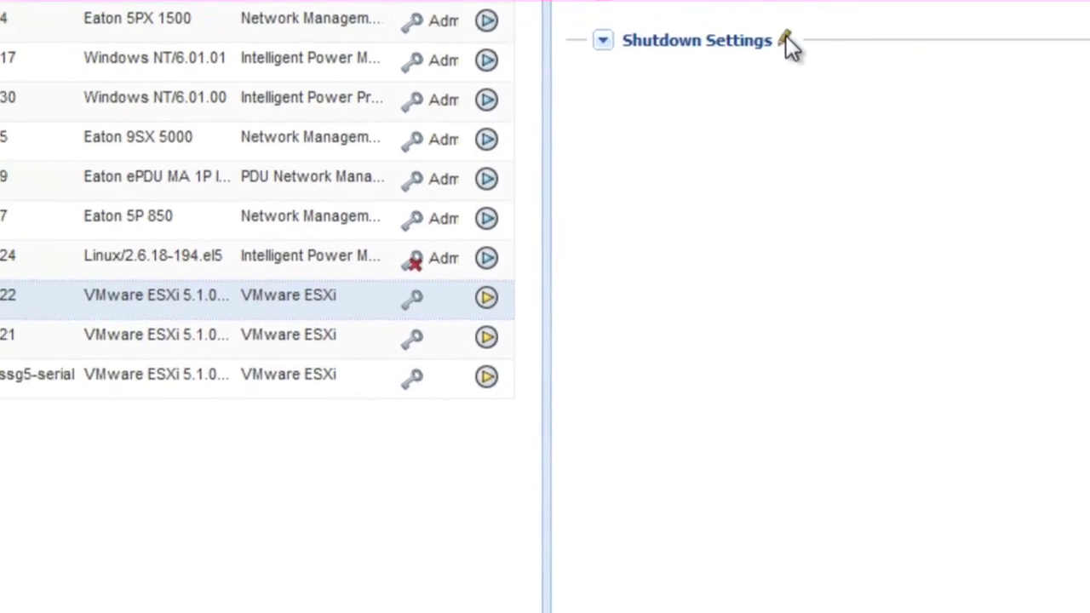
left_click(564, 218)
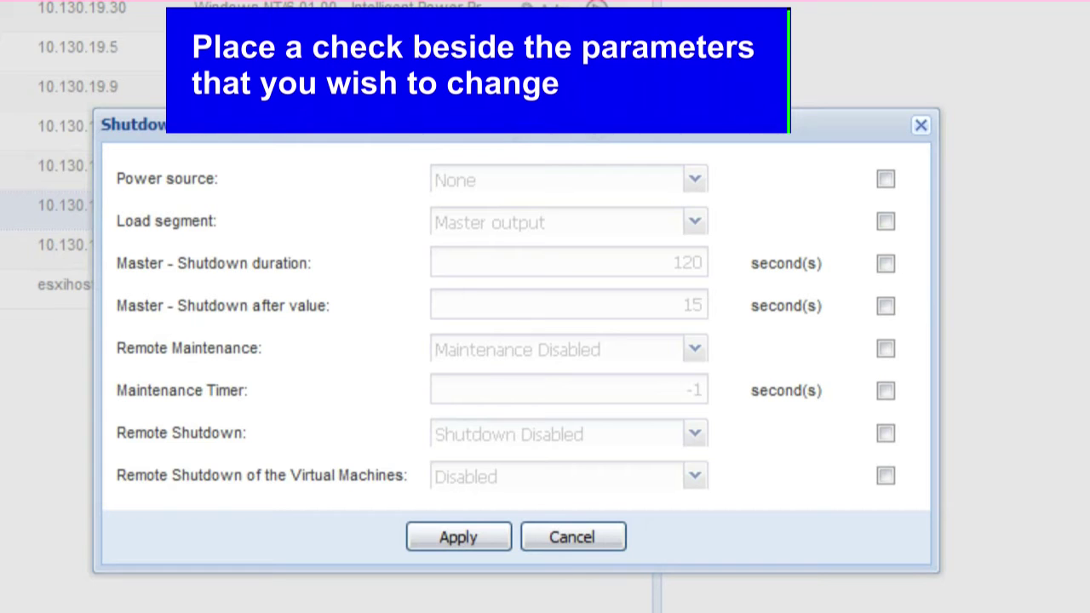
Set power source 10.130.19.7, Maintenance Enabled and a 15-second maintenance timer, then apply.
left_click(886, 180)
left_click(696, 183)
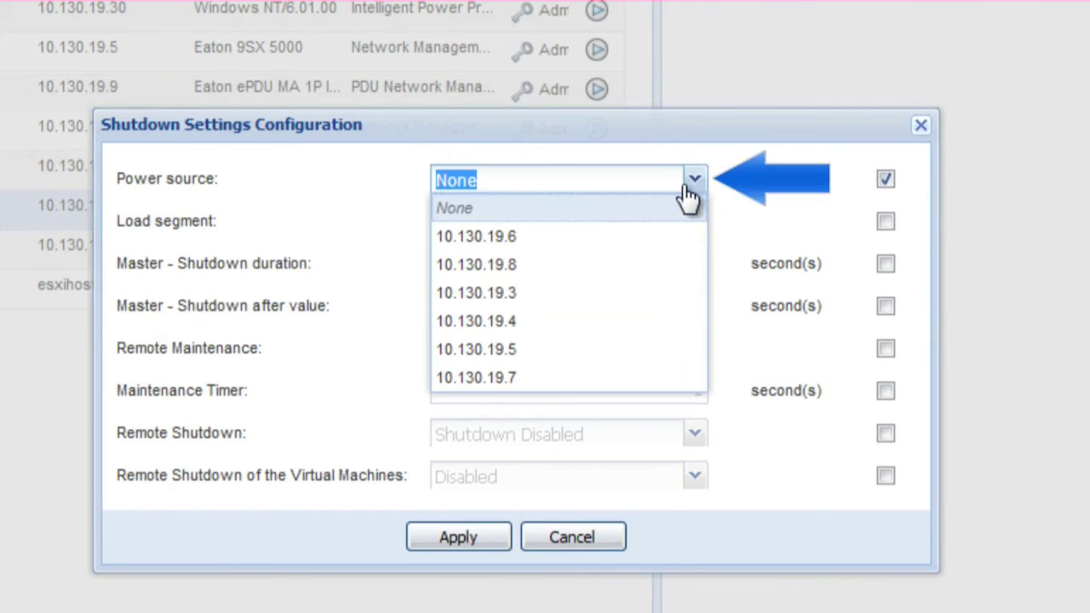
left_click(661, 378)
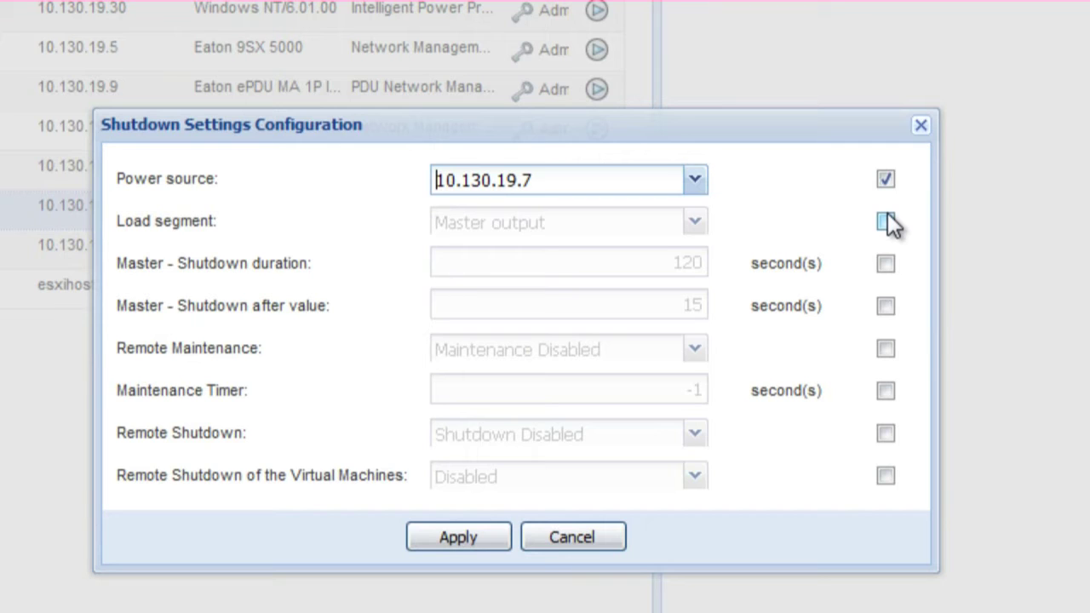
left_click(886, 348)
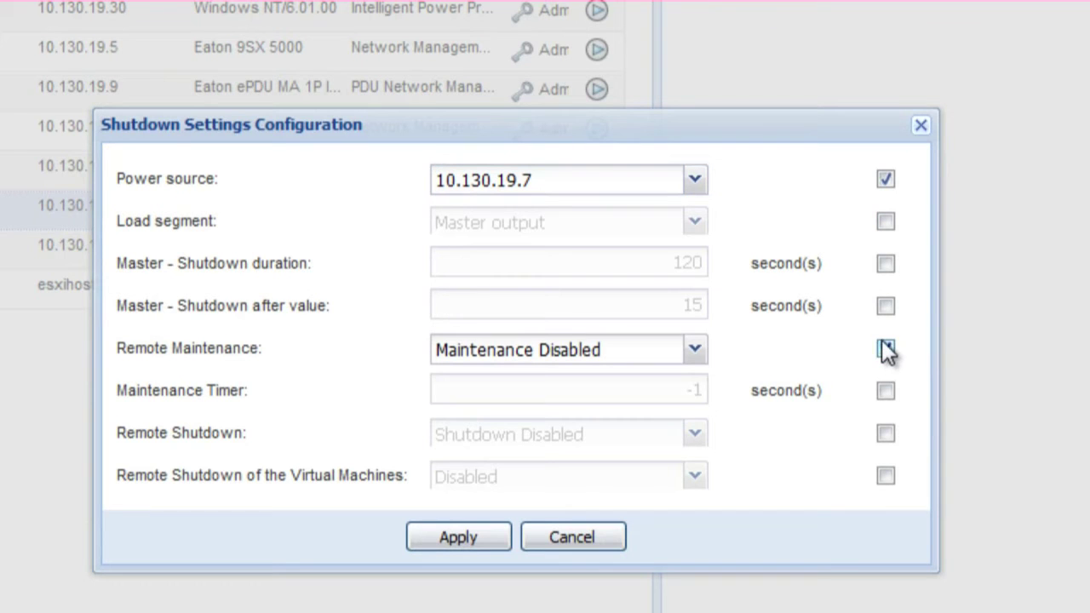
left_click(694, 352)
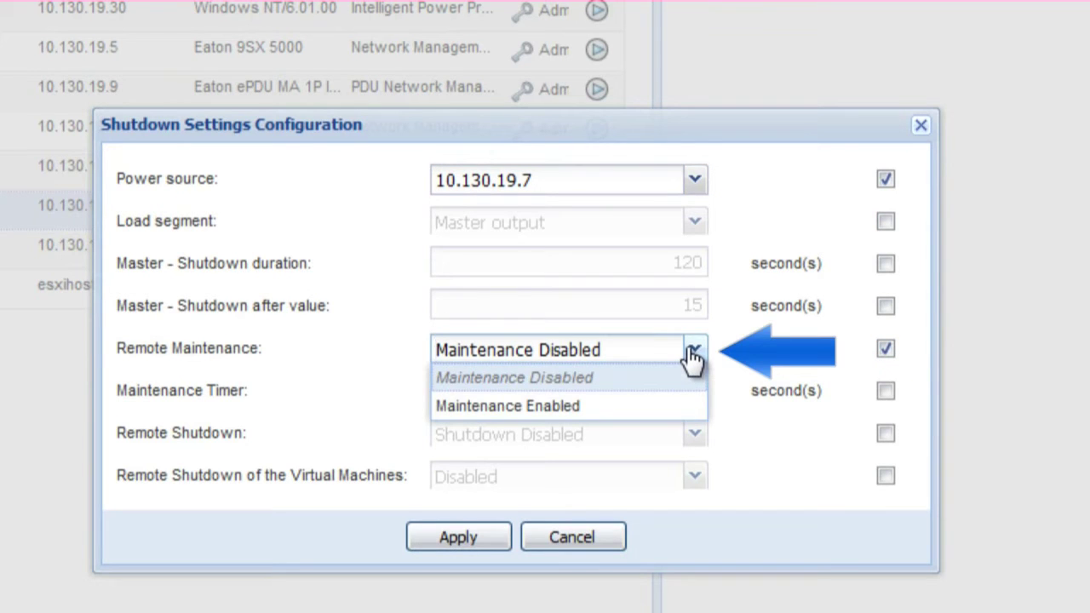
left_click(661, 407)
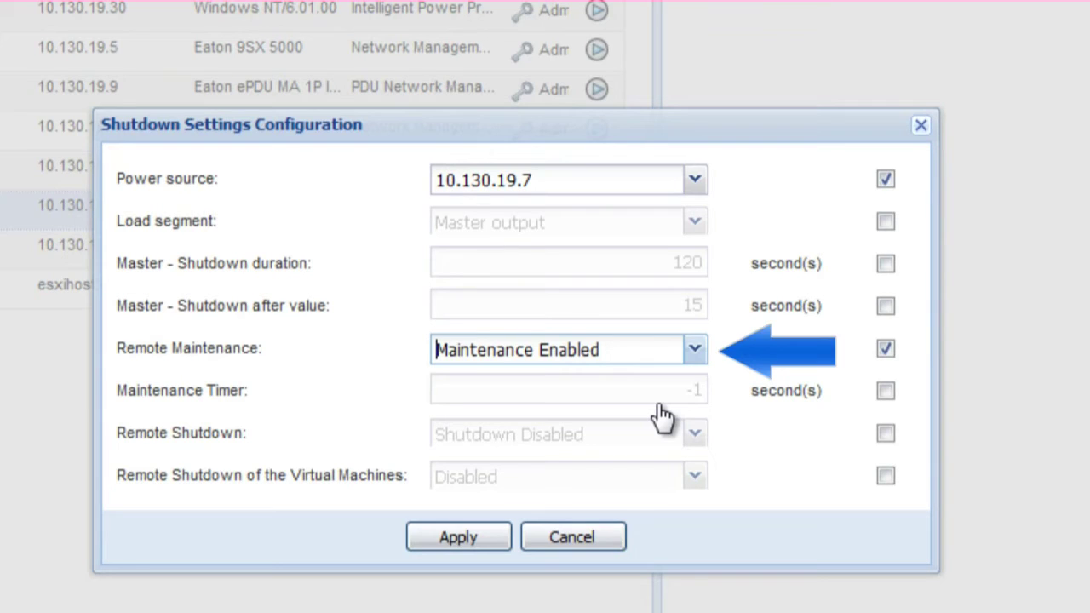
left_click(885, 390)
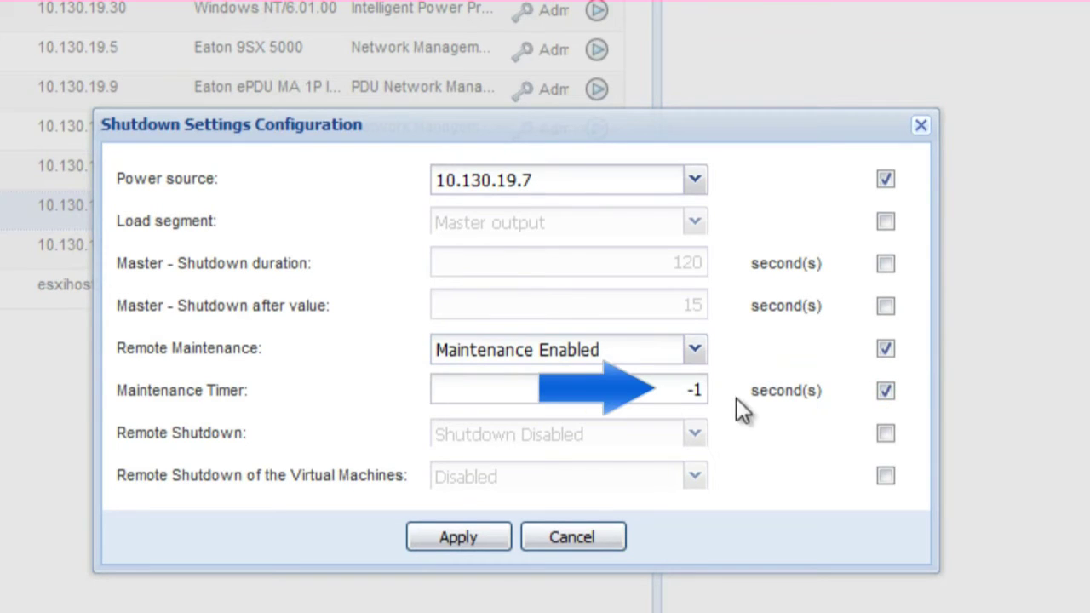
left_click_drag(677, 387, 735, 392)
type("15")
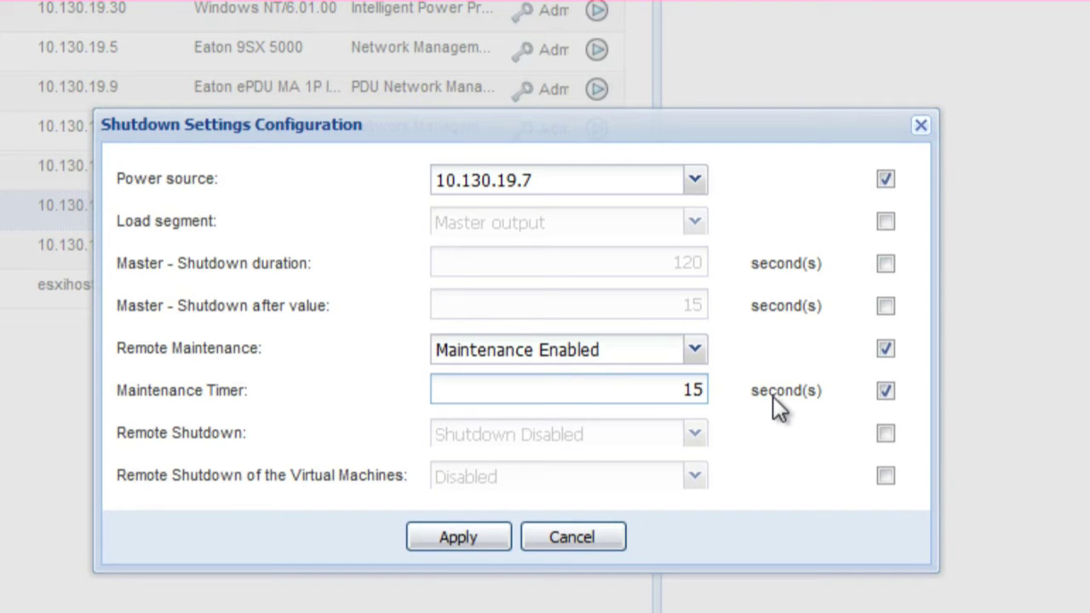
left_click(460, 538)
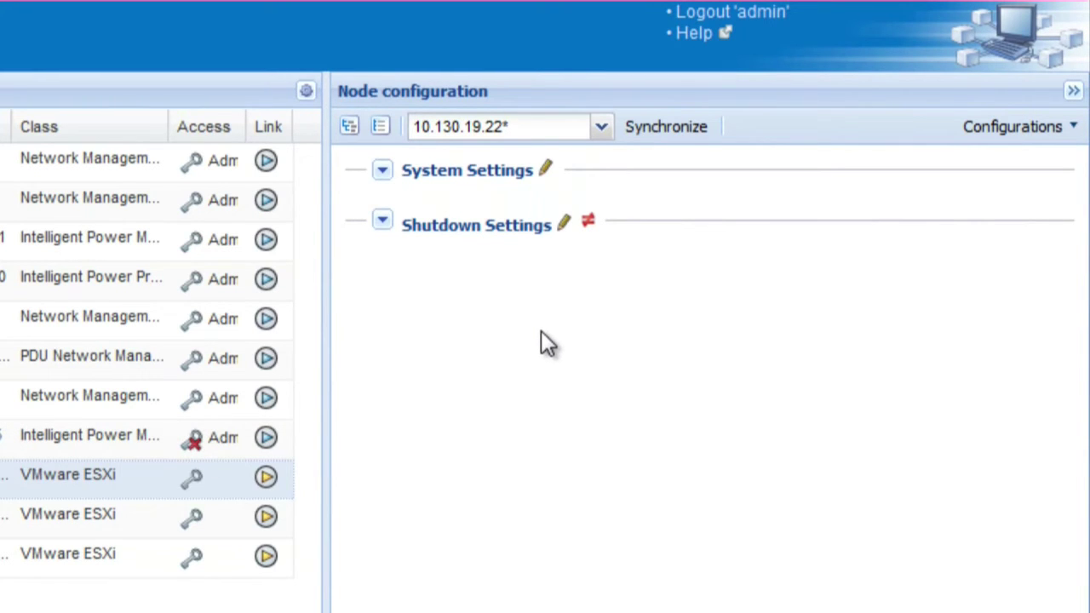
Rename the node's configuration to MAINT5PX.
left_click(1072, 128)
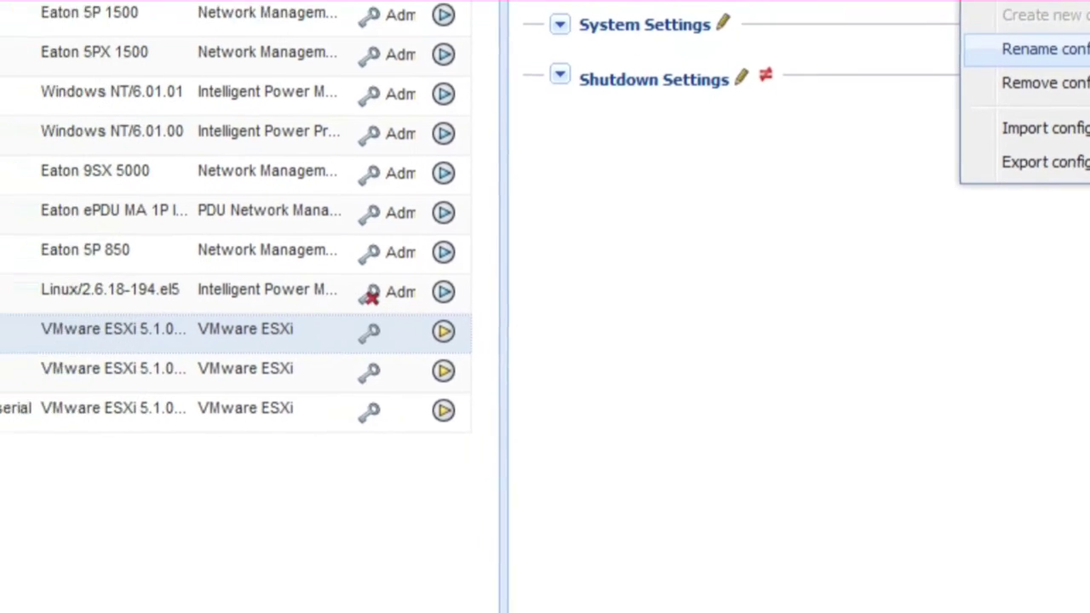
left_click(941, 195)
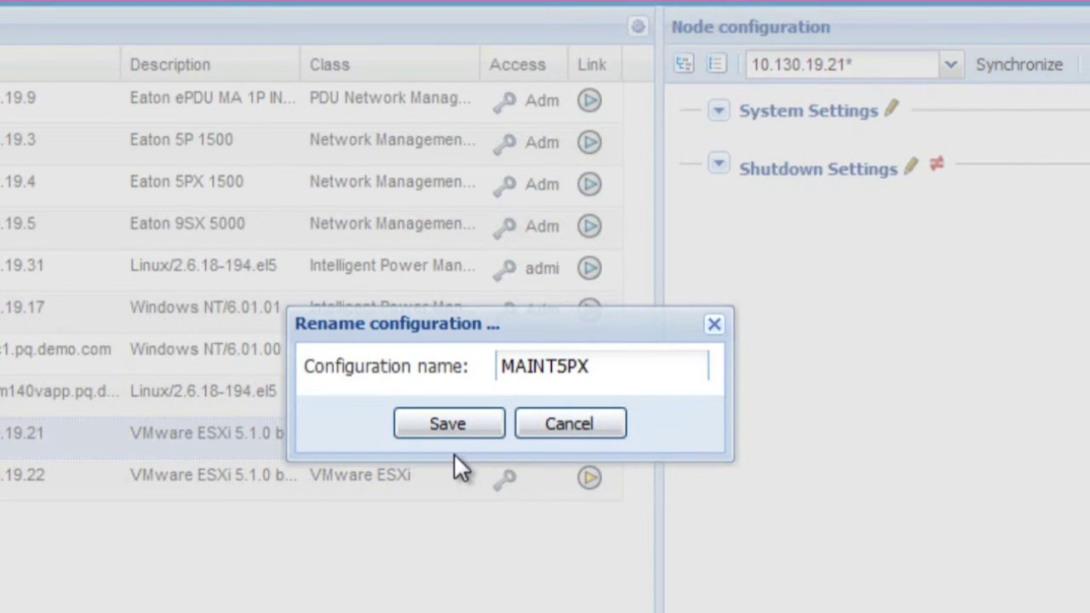
left_click(446, 424)
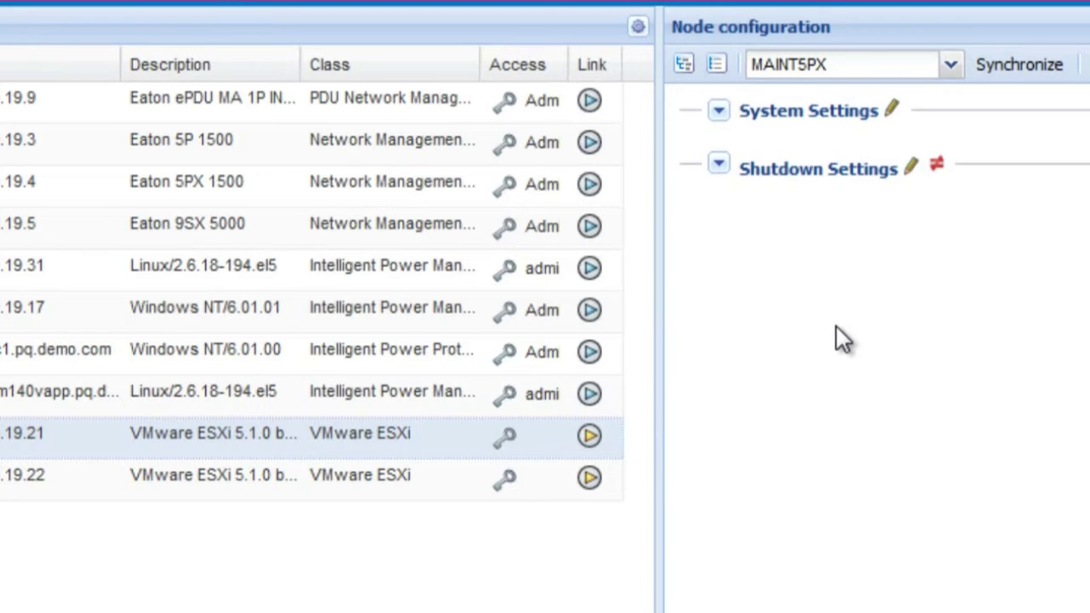
Synchronize the configuration to the ESXi node, confirming the modification.
left_click(1015, 66)
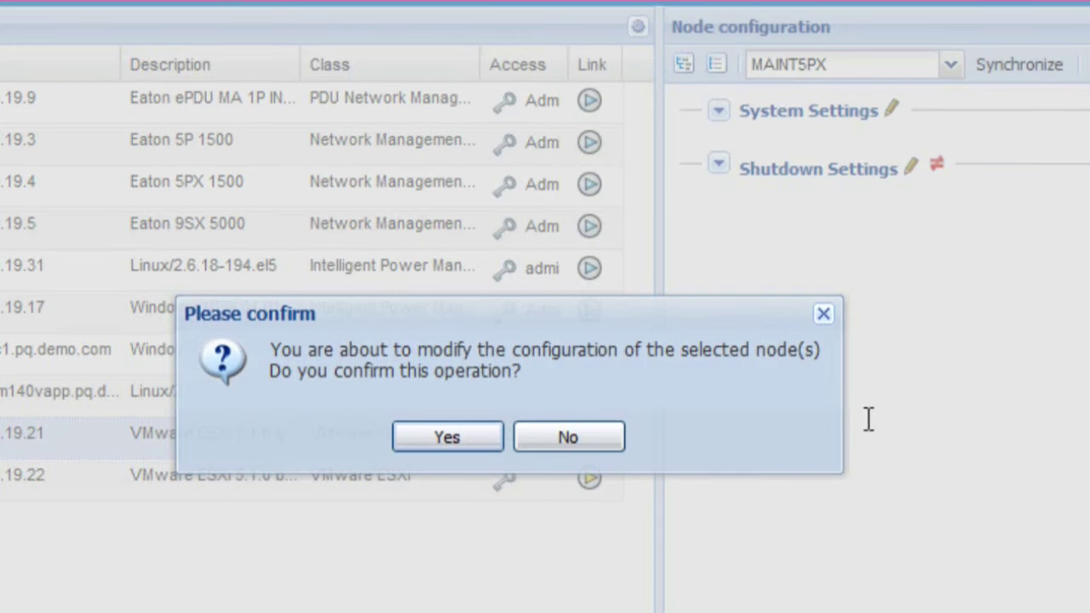
left_click(448, 438)
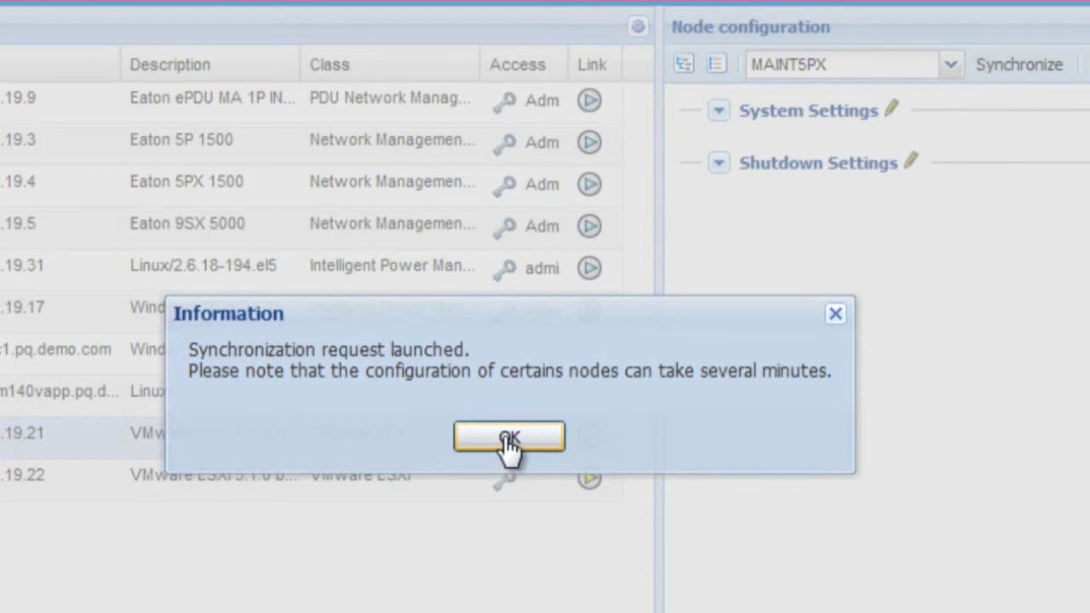
left_click(509, 438)
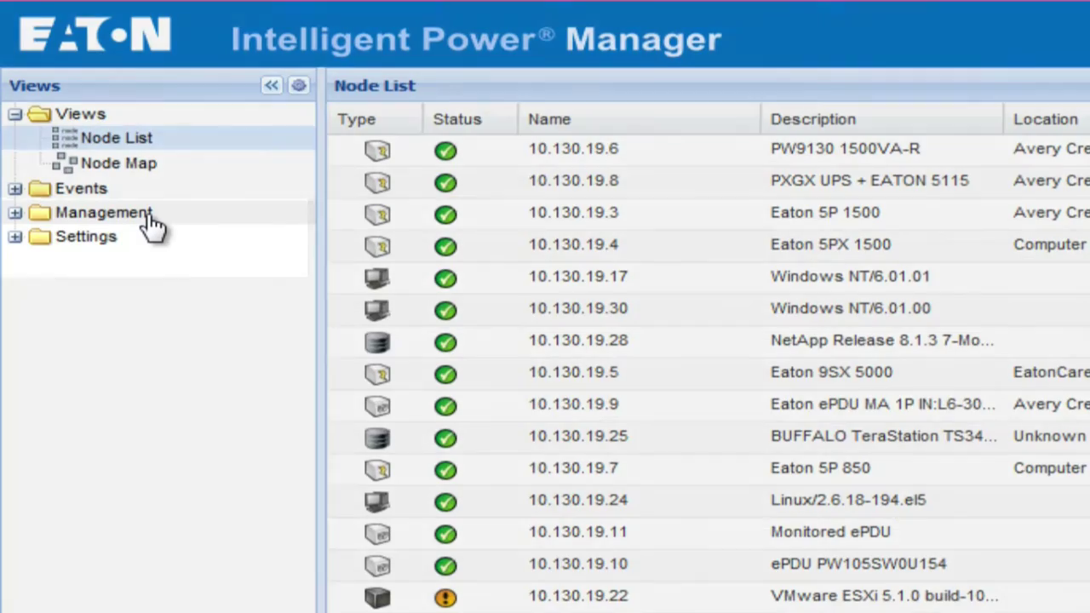
Expand Management and open Nodes Settings for the 10.130.19.22 host.
left_click(150, 218)
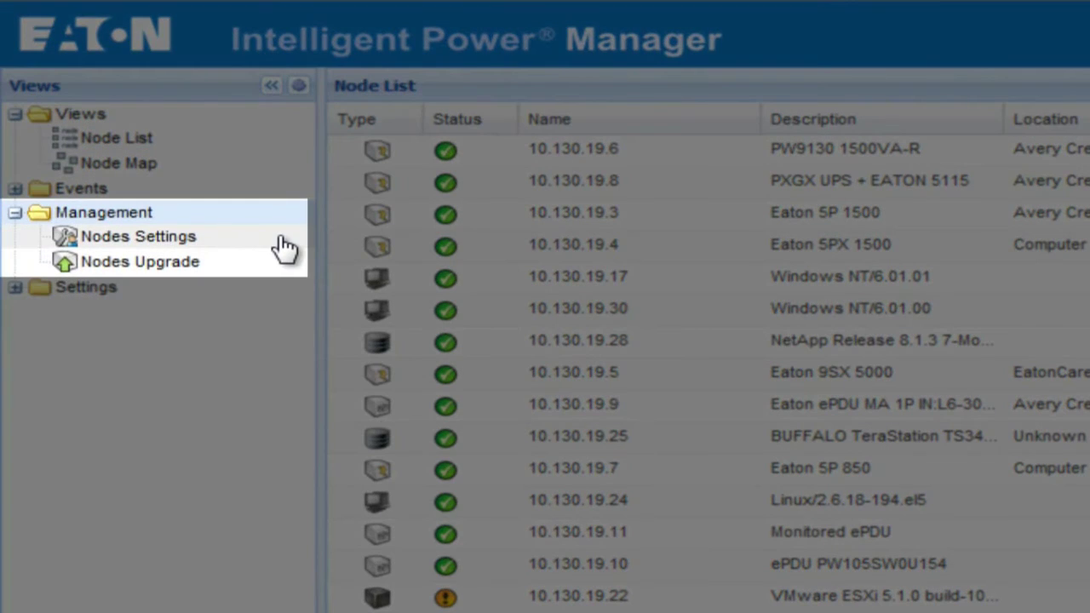
left_click(284, 246)
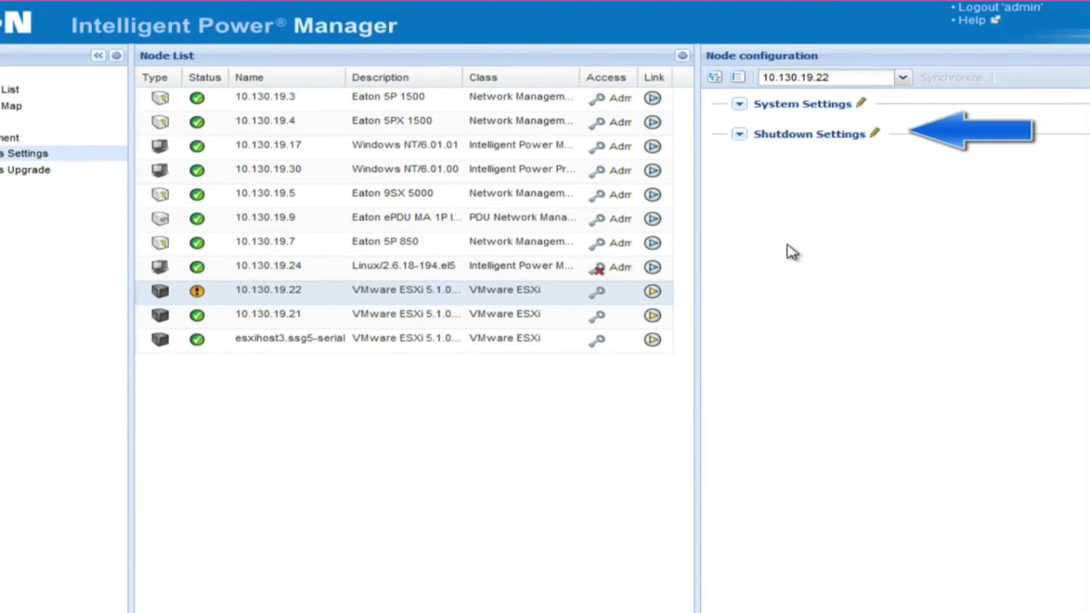
Apply power source 10.130.19.5, 300 s duration, 600 s after, remote and VM shutdown enabled.
left_click(875, 134)
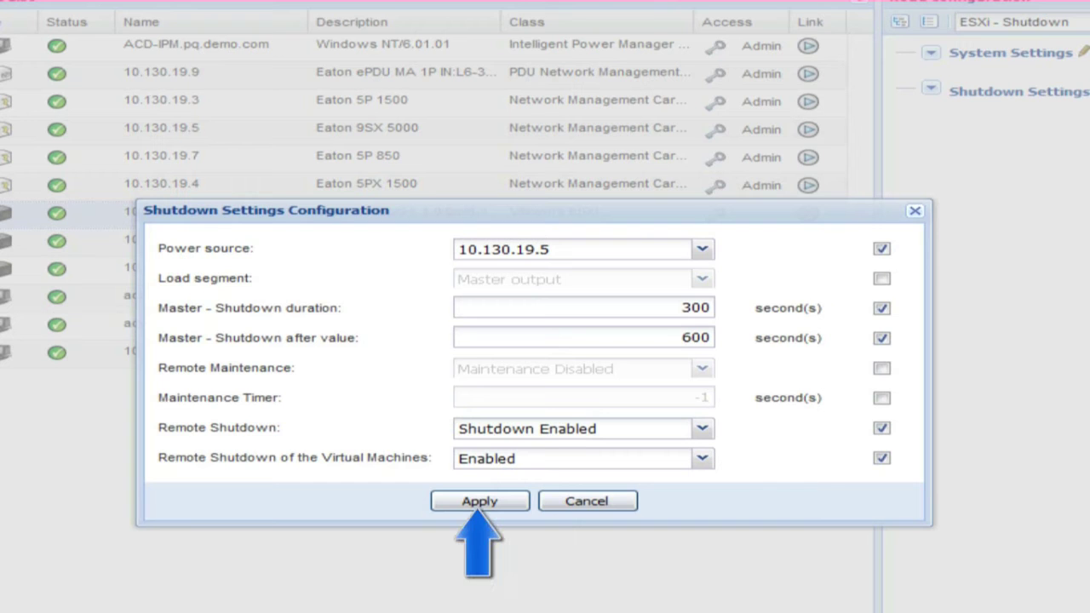
left_click(1048, 115)
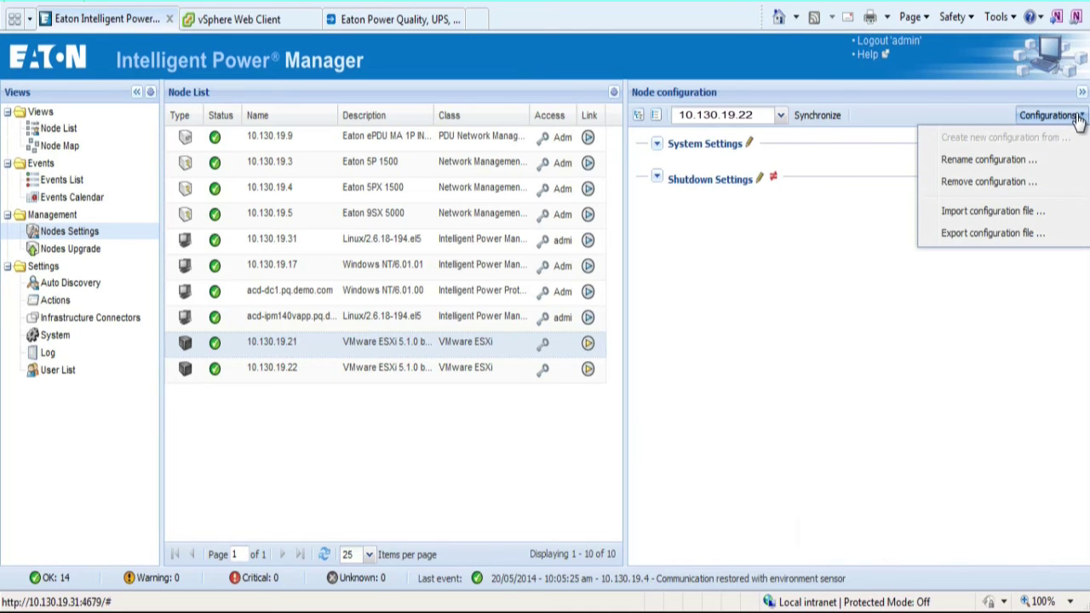
Rename the host's configuration to ESXI SHUTDOWN.
left_click(966, 162)
key("ctrl+a")
type("ESXI SHUTDOWN")
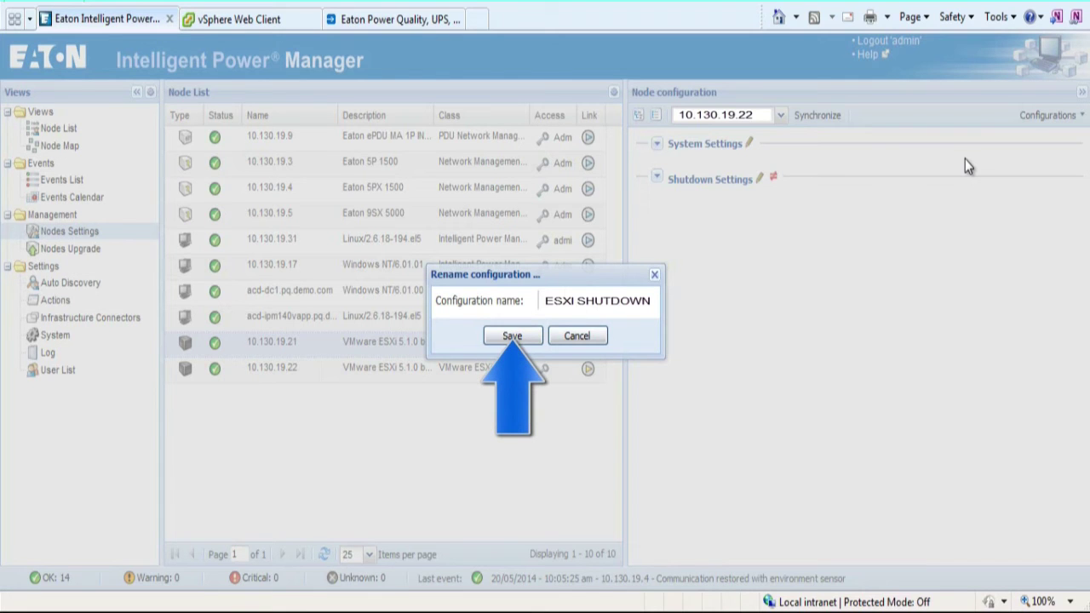
left_click(512, 337)
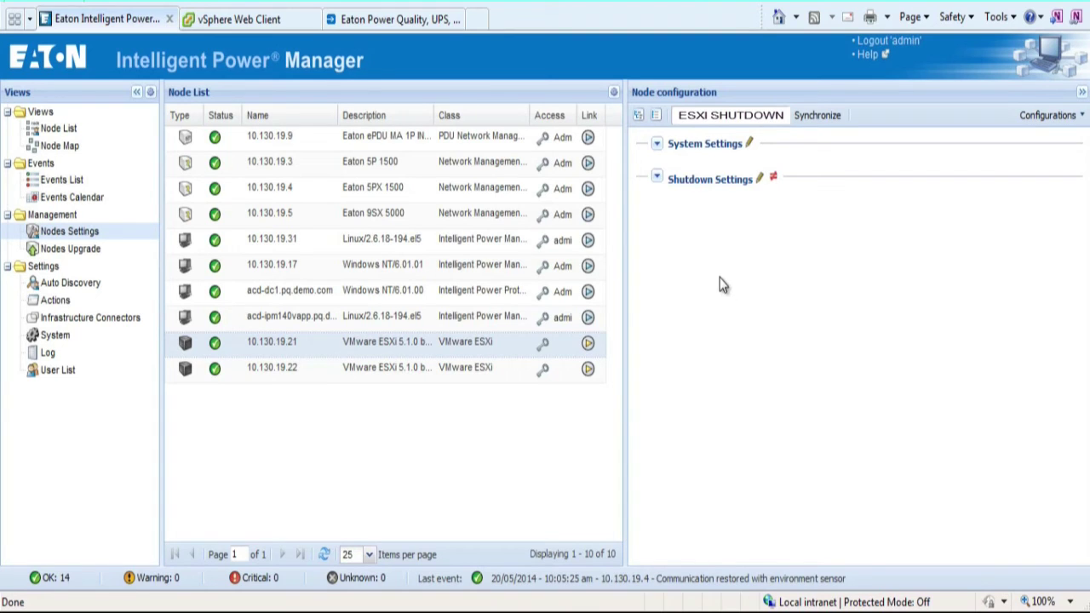
Synchronize the ESXI SHUTDOWN configuration to the node, confirming the modification.
left_click(815, 116)
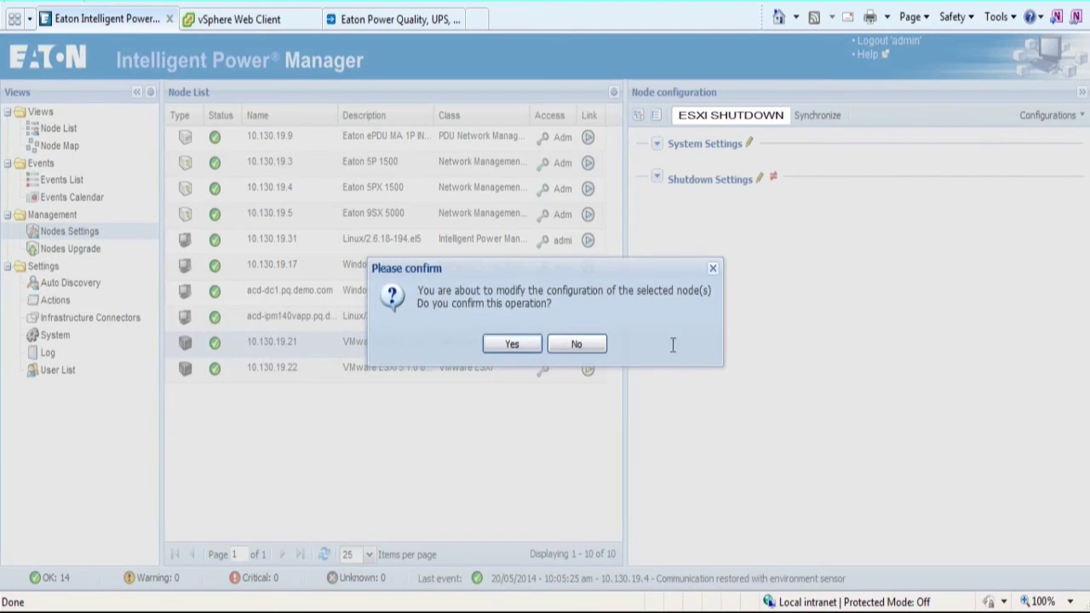
left_click(512, 349)
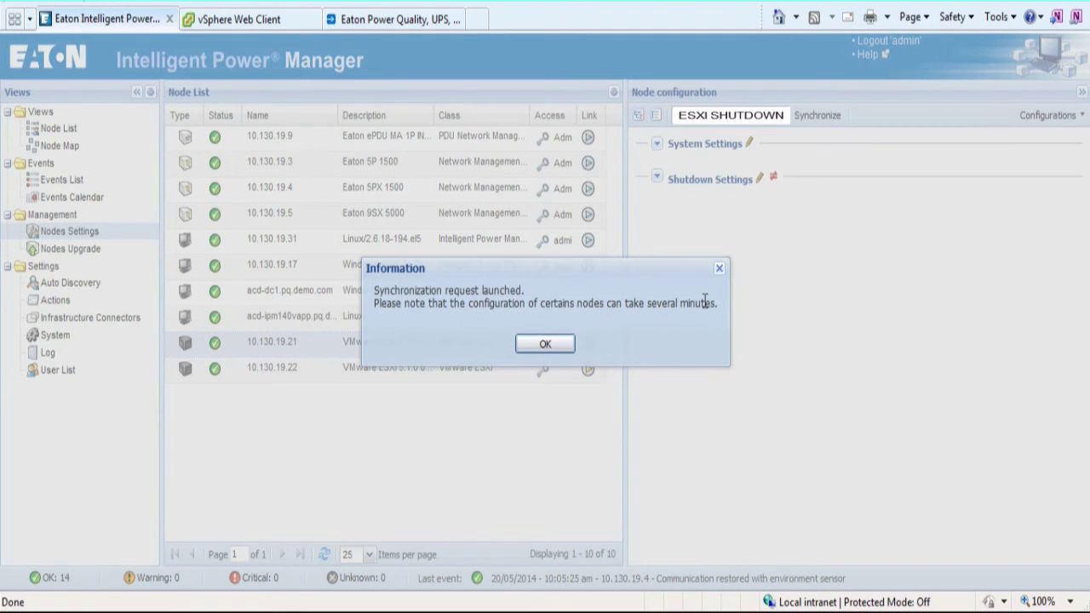
left_click(545, 345)
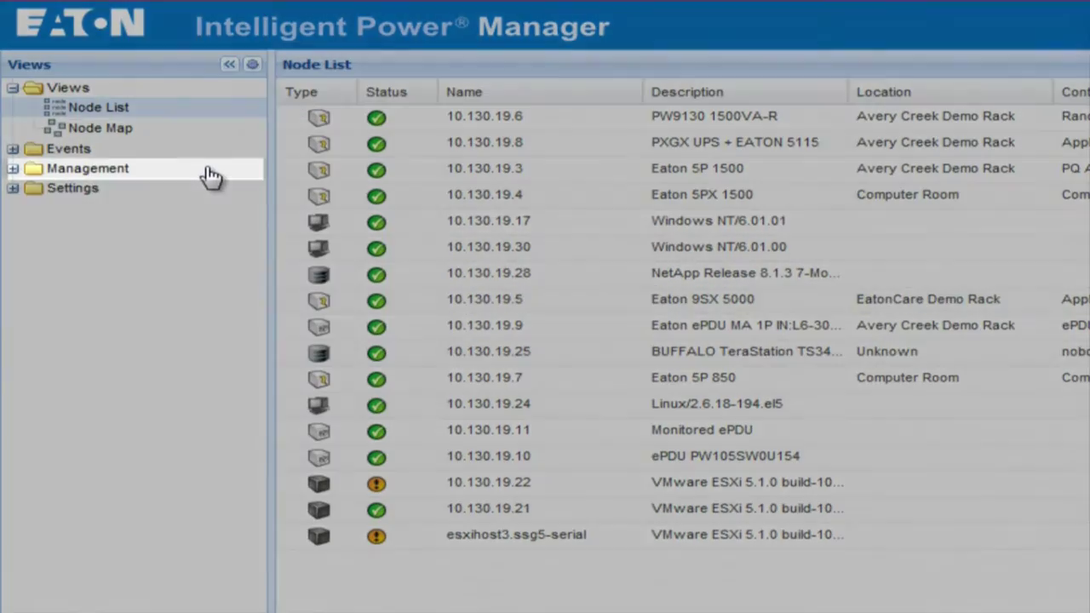
Under Management > Nodes Settings, open Shutdown Settings editing for ESXi host 10.130.19.20.
double_click(213, 174)
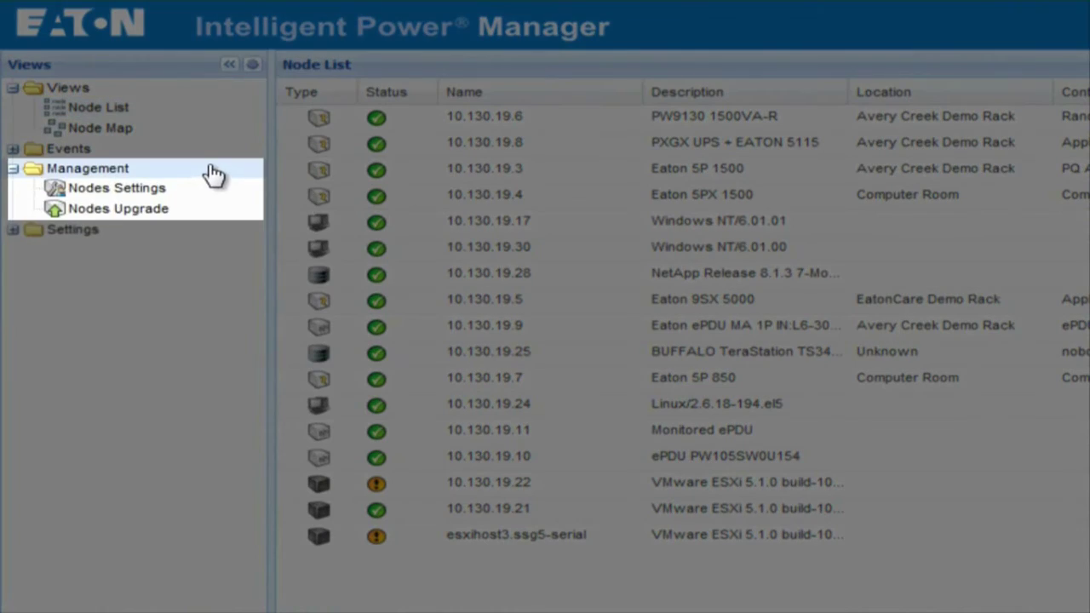
left_click(209, 200)
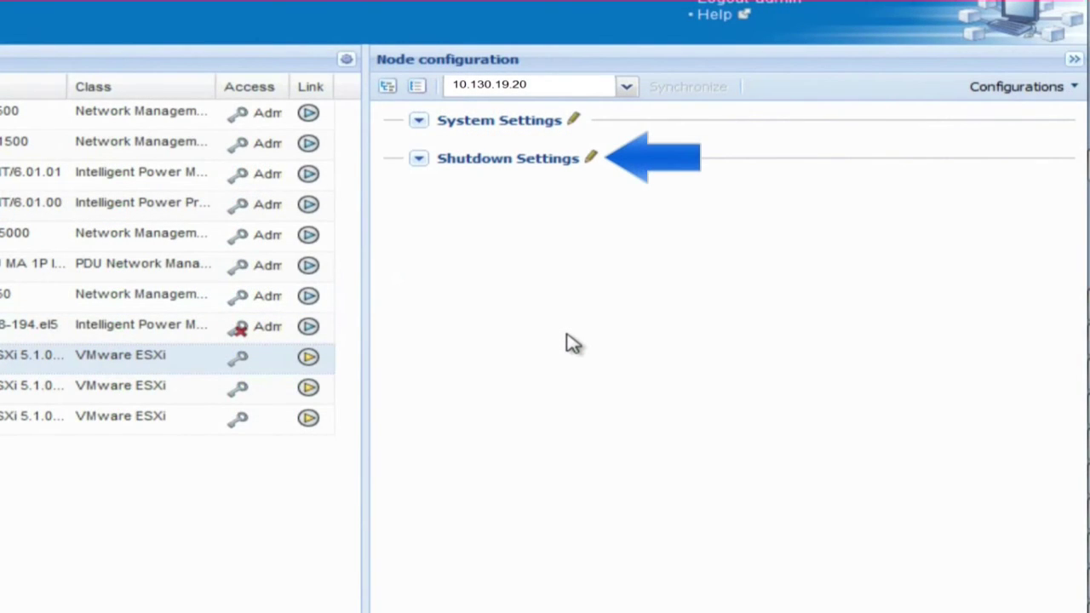
left_click(590, 159)
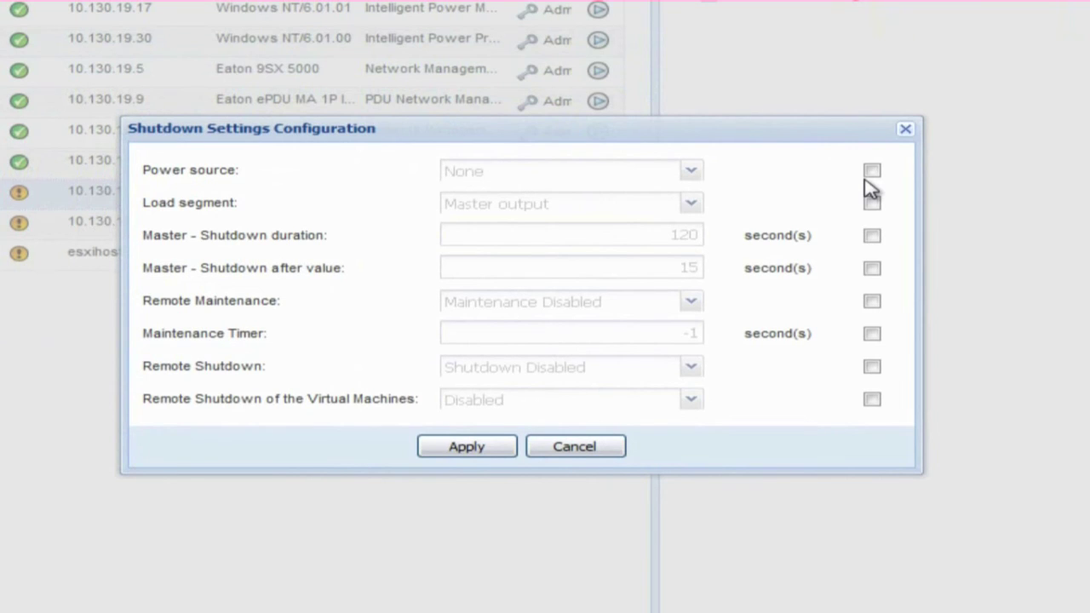
Enable the power source setting and choose 10.130.19.7 as the power source.
left_click(871, 173)
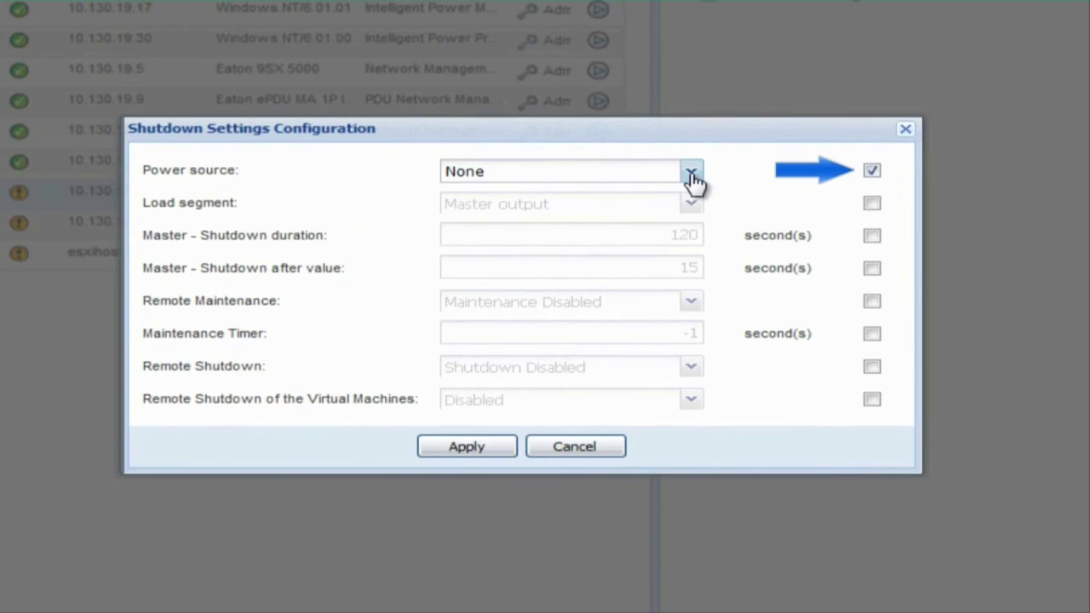
left_click(692, 173)
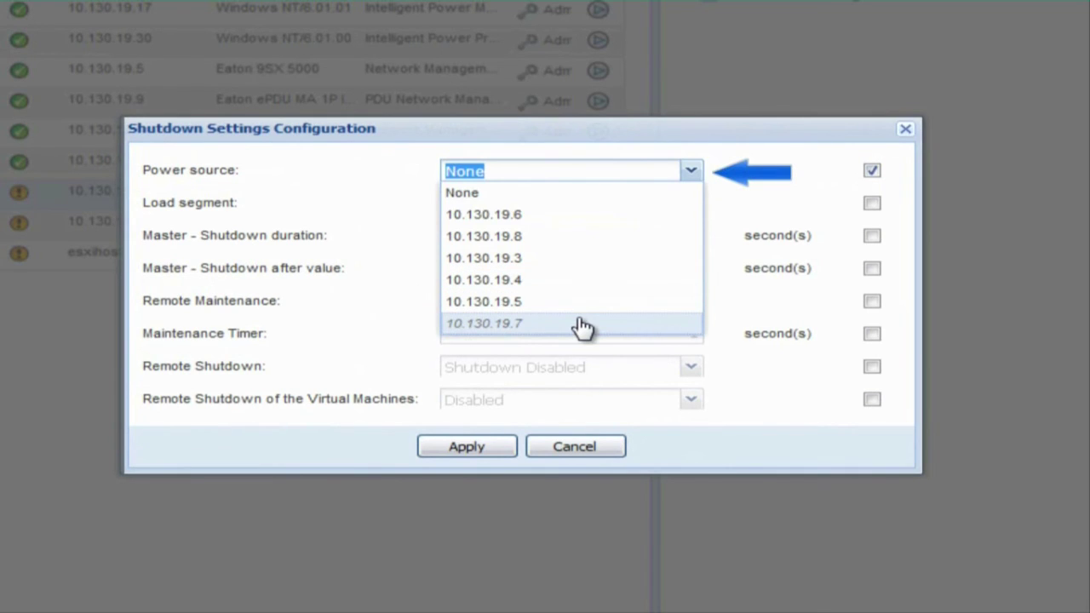
left_click(582, 326)
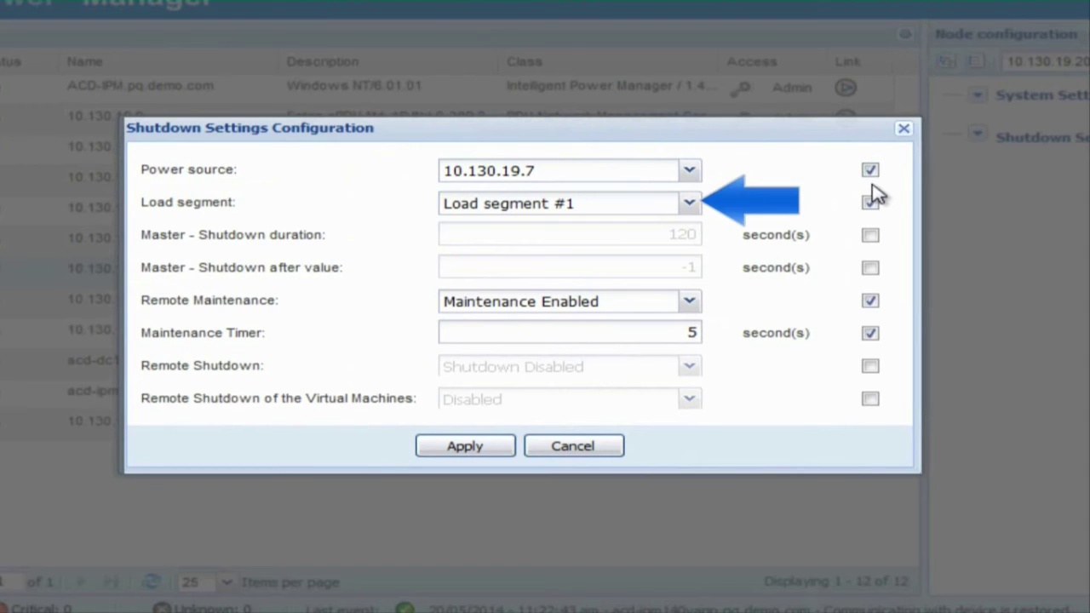
Enable the shutdown duration settings, setting shutdown-after to 240 and the Maintenance Timer to 120.
left_click(870, 236)
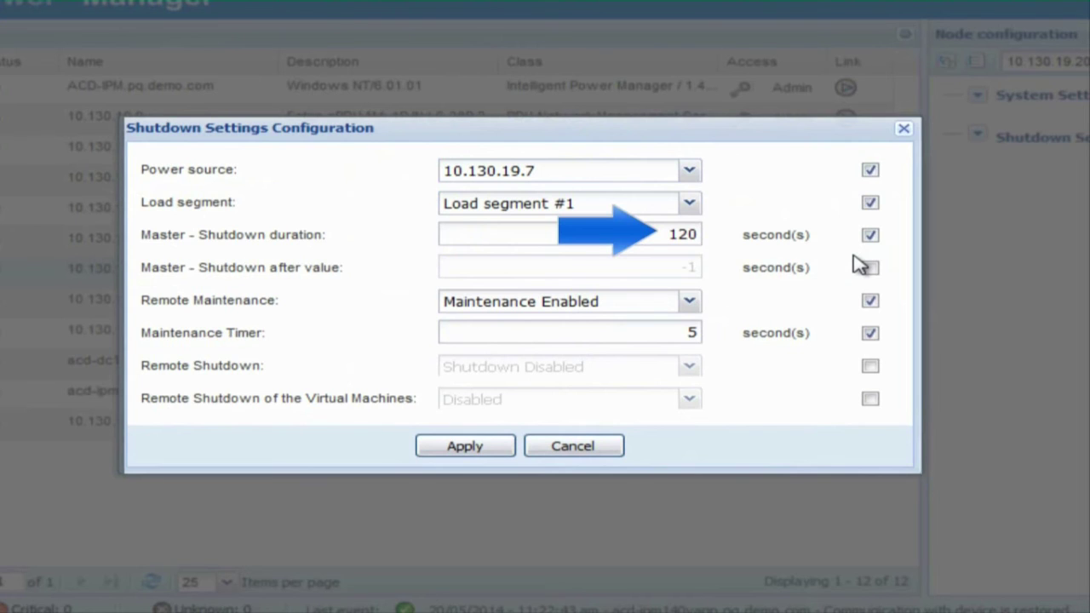
left_click(869, 268)
double_click(695, 268)
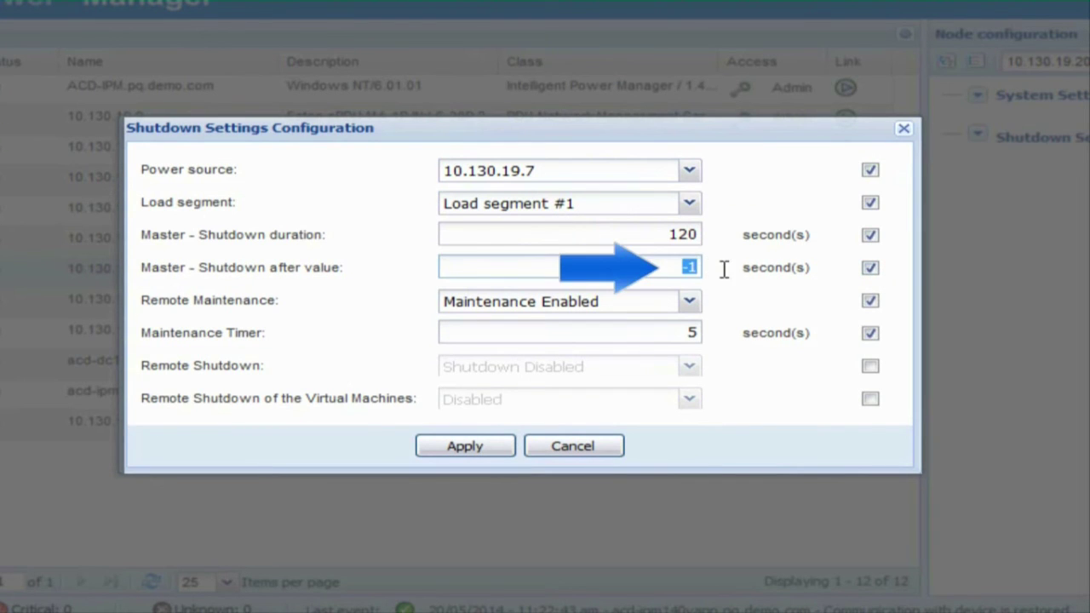
type("240")
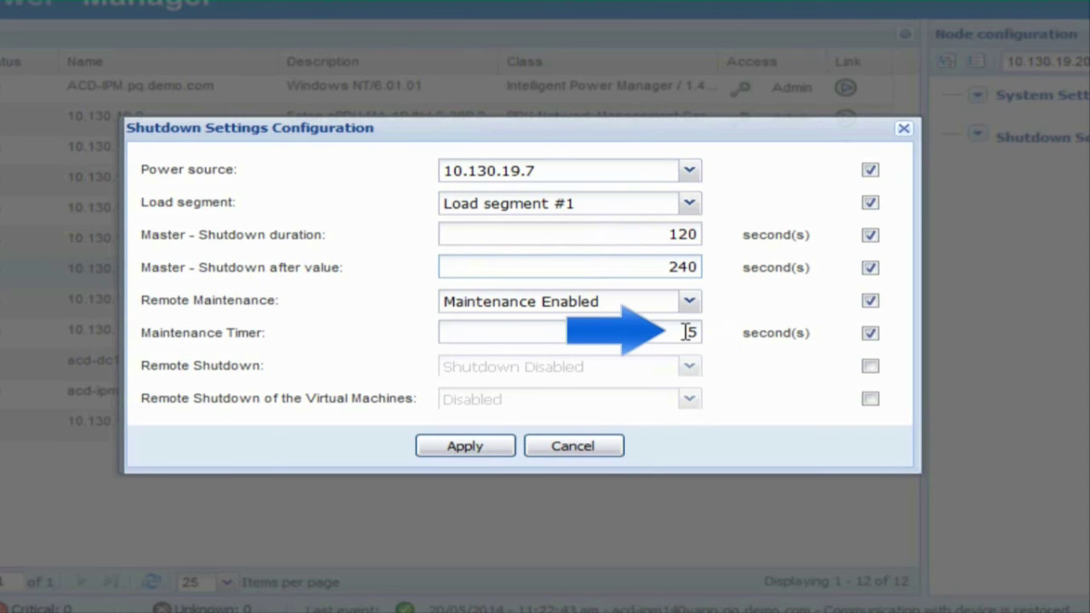
left_click_drag(687, 332, 730, 341)
type("120")
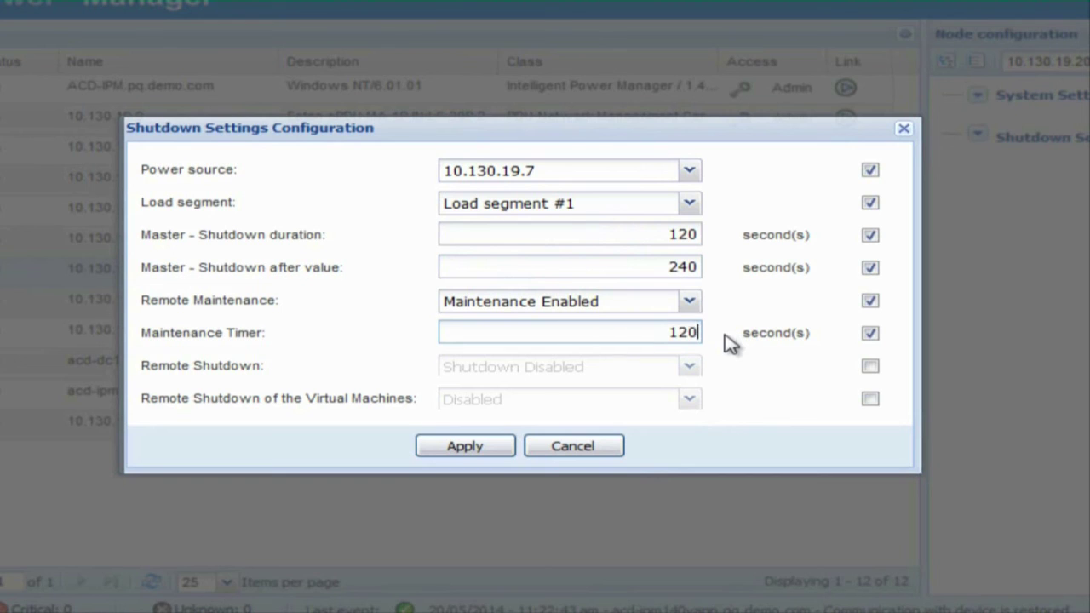
Set Remote Shutdown and virtual machine remote shutdown both to Enabled.
left_click(869, 368)
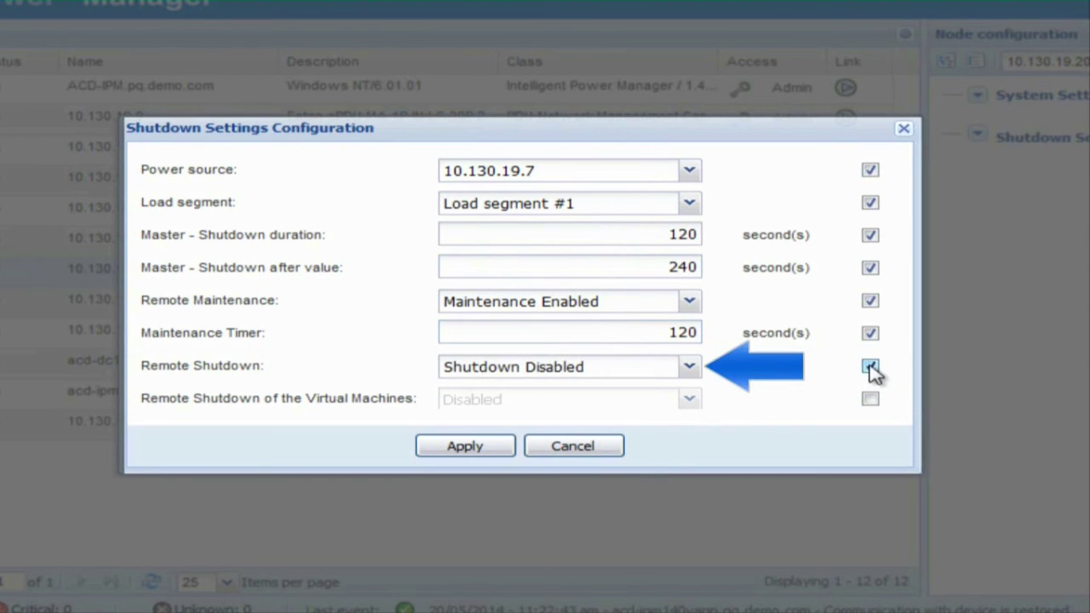
left_click(689, 369)
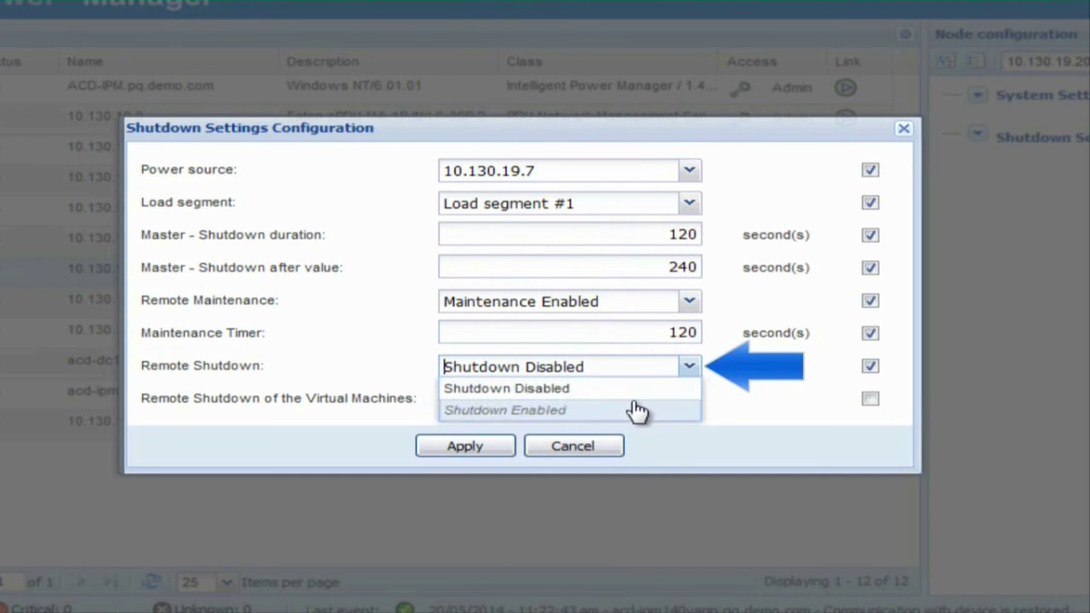
left_click(637, 410)
left_click(870, 398)
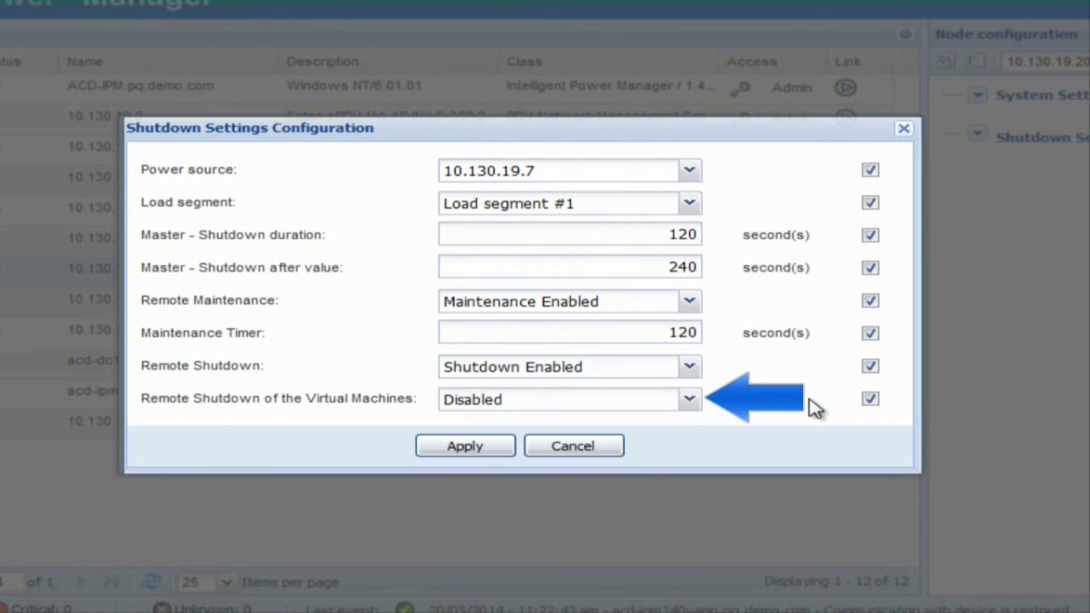
left_click(689, 399)
left_click(596, 443)
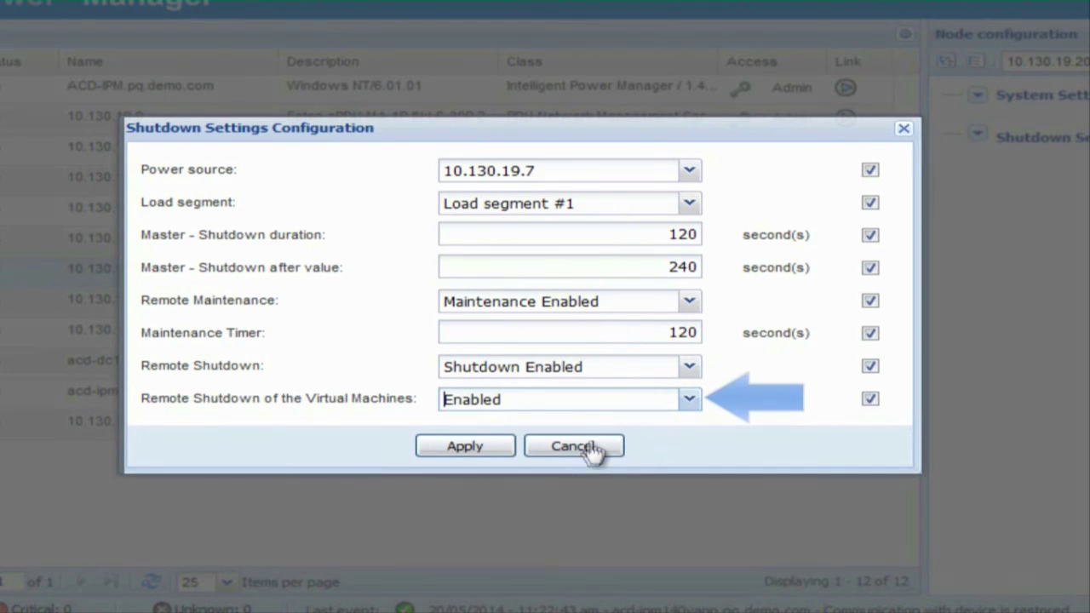
Apply host 10.130.19.20's shutdown settings and save its configuration under the new name MAIN/SHUTDOWN.
left_click(459, 447)
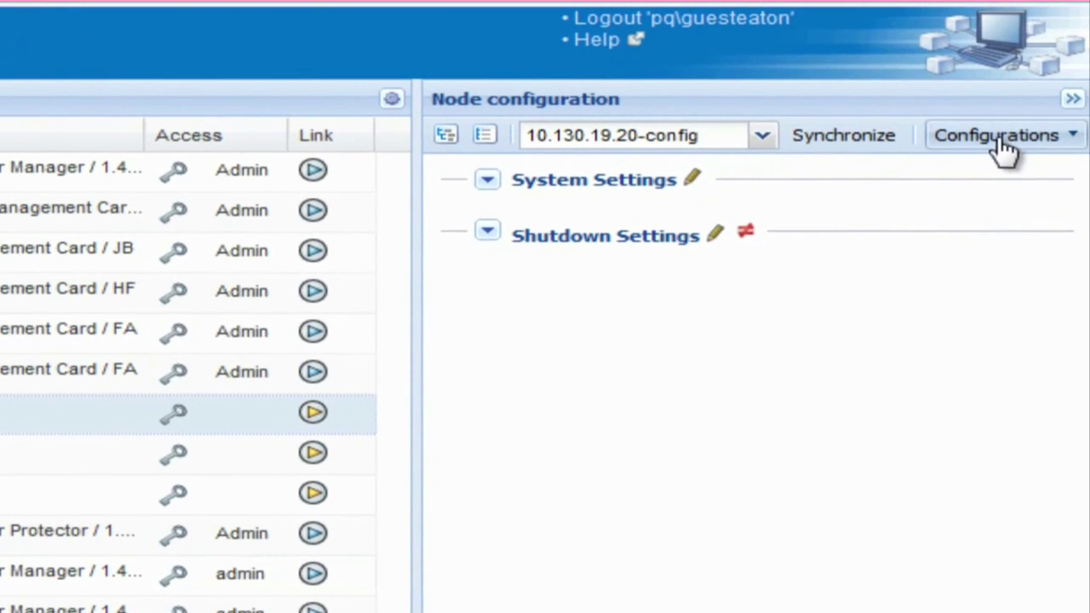
left_click(1003, 139)
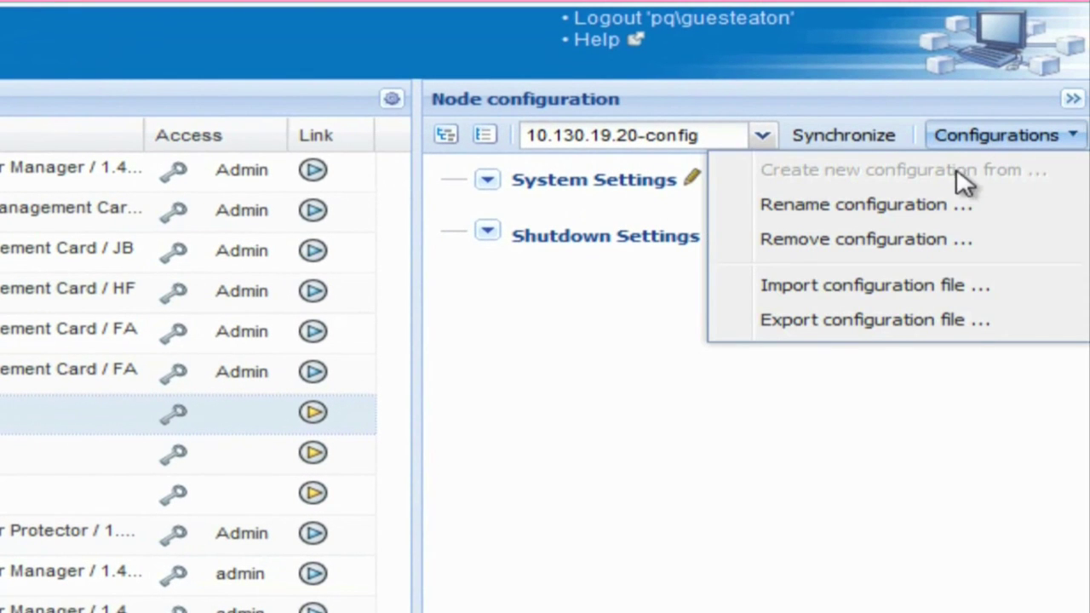
left_click(942, 209)
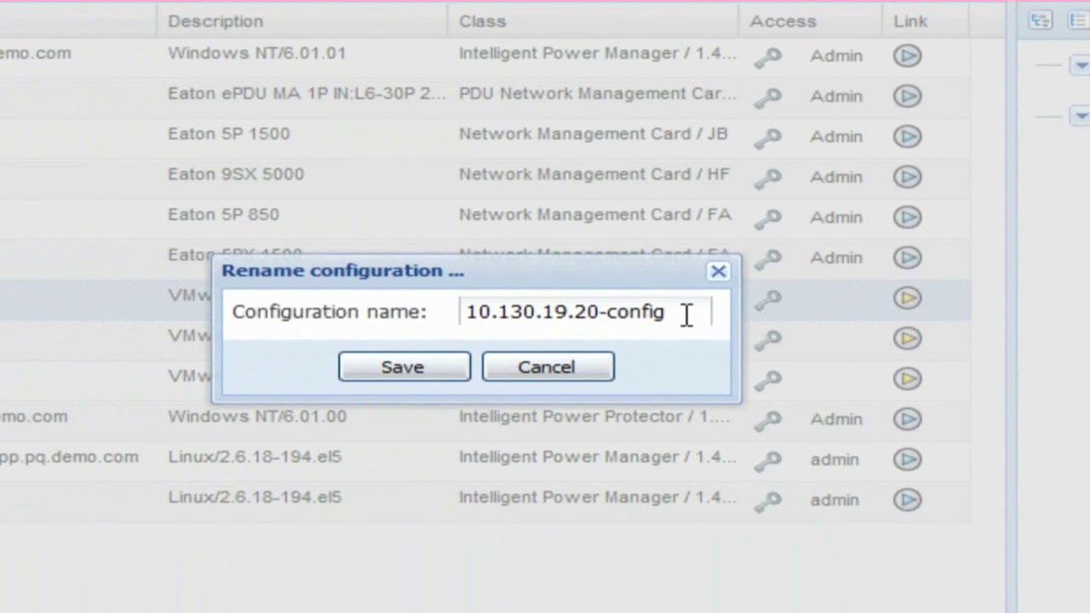
left_click_drag(686, 314, 450, 331)
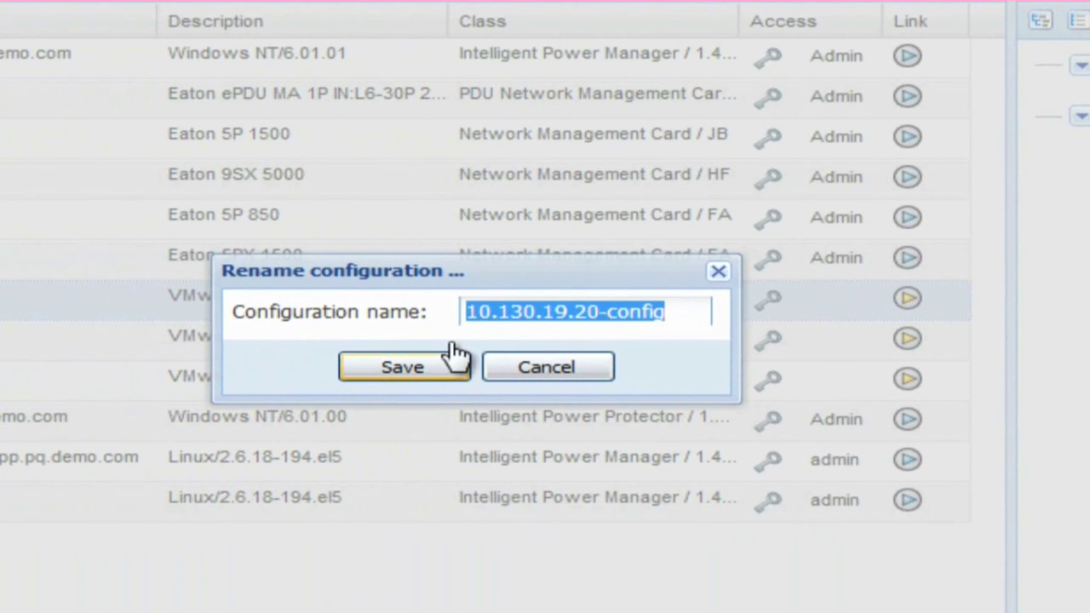
type("MAIN/SHUTDOWN")
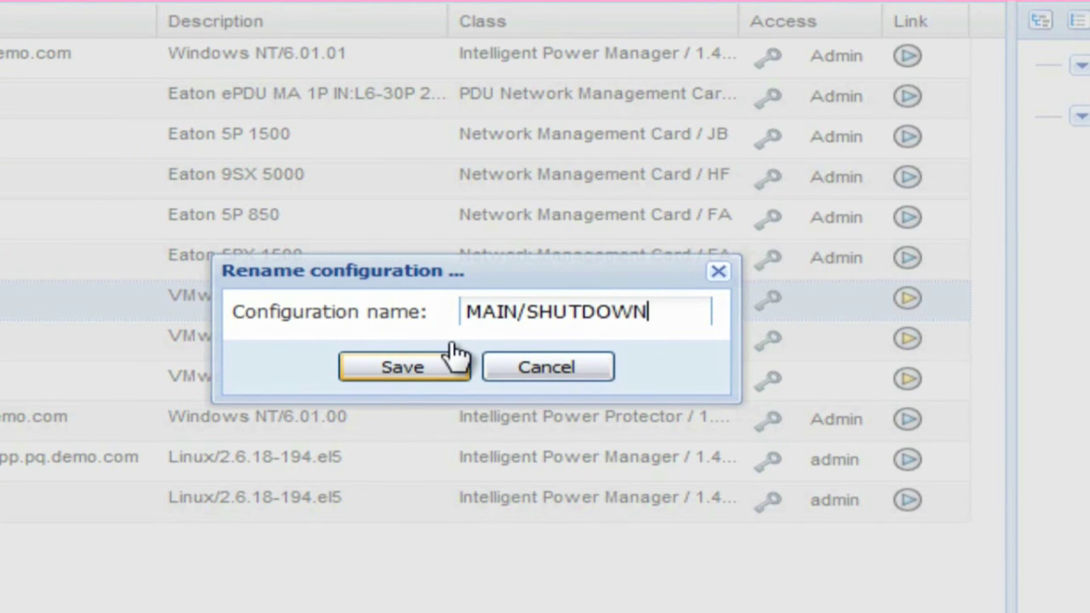
left_click(407, 369)
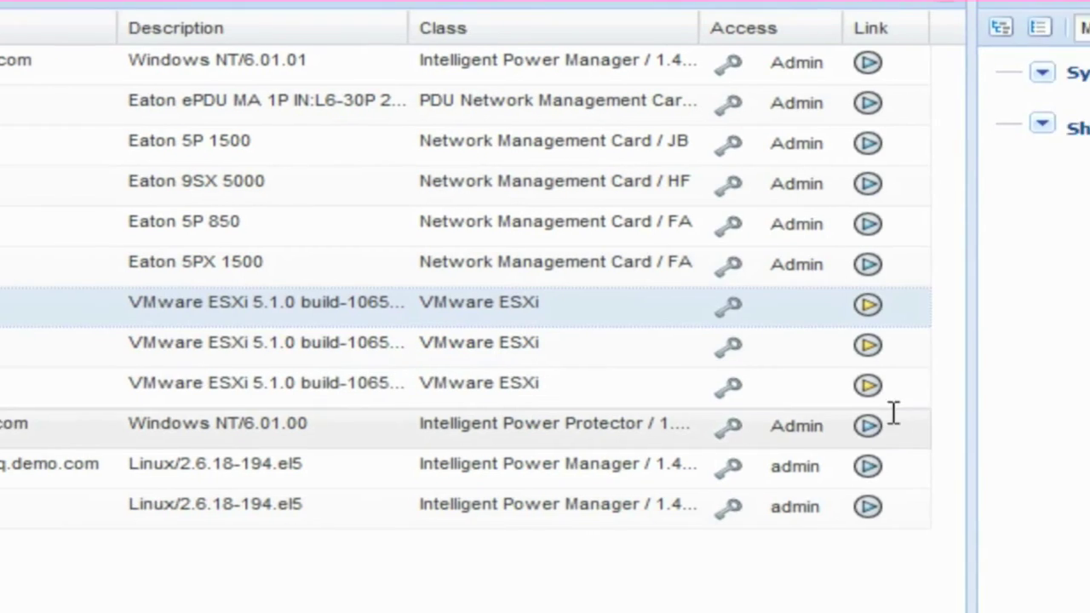